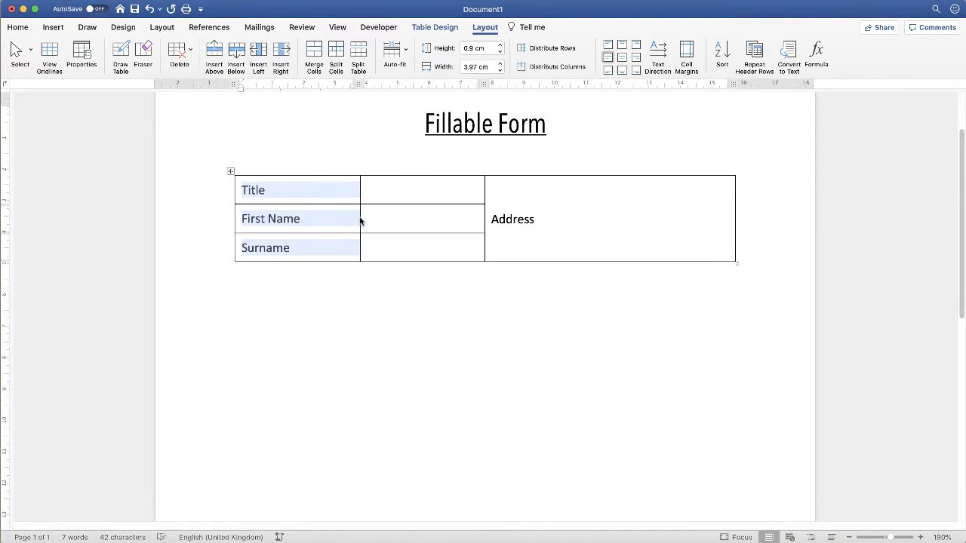
# Narrow the label column of the personal details table and align the Address cell's text to the top-left
pyautogui.moveTo(360, 220); pyautogui.dragTo(313, 220)
pyautogui.click(528, 219)
pyautogui.click(607, 44)
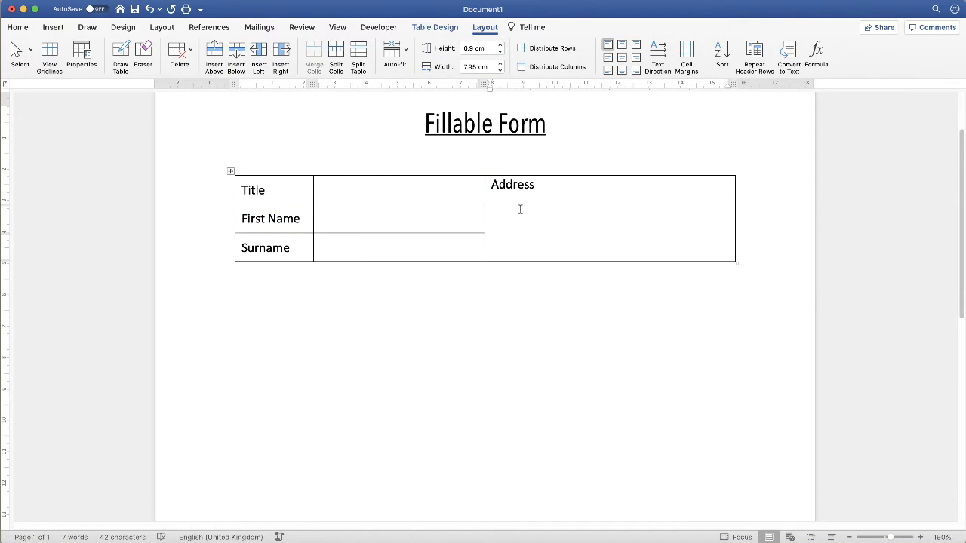
# Enter the questions "Do you hold a UK driver's license?" and "Are you a UK resident?" on separate lines below the table
pyautogui.click(17, 27)
pyautogui.click(249, 286)
pyautogui.write('Do you hold a uk drivers license?')
pyautogui.press('Return')
pyautogui.write('Are you a UK resident?')
pyautogui.rightClick(343, 286)
pyautogui.click(410, 299)
# Add YES and NO text boxes beside both questions and align them into two columns
pyautogui.click(52, 27)
pyautogui.moveTo(442, 279)
pyautogui.mouseDown()
pyautogui.moveTo(474, 307)
pyautogui.moveTo(555, 300)
pyautogui.mouseUp()
pyautogui.write('YES')
pyautogui.doubleClick(558, 293)
pyautogui.write('NO')
pyautogui.moveTo(456, 292); pyautogui.dragTo(457, 323)
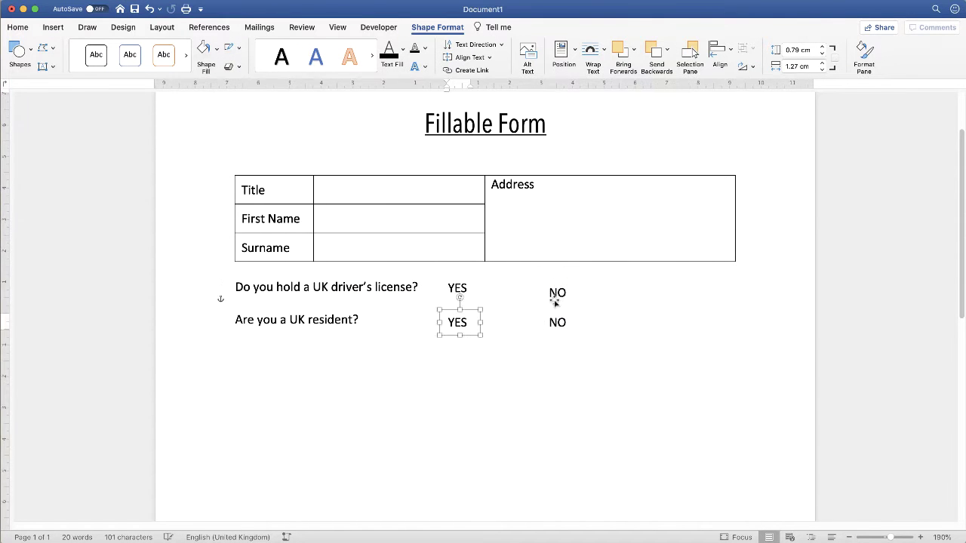
pyautogui.click(720, 56)
pyautogui.click(749, 147)
# Insert a three-column, eight-row table below the questions, with a wide first column and two narrow answer columns
pyautogui.click(498, 365)
pyautogui.click(53, 27)
pyautogui.click(104, 43)
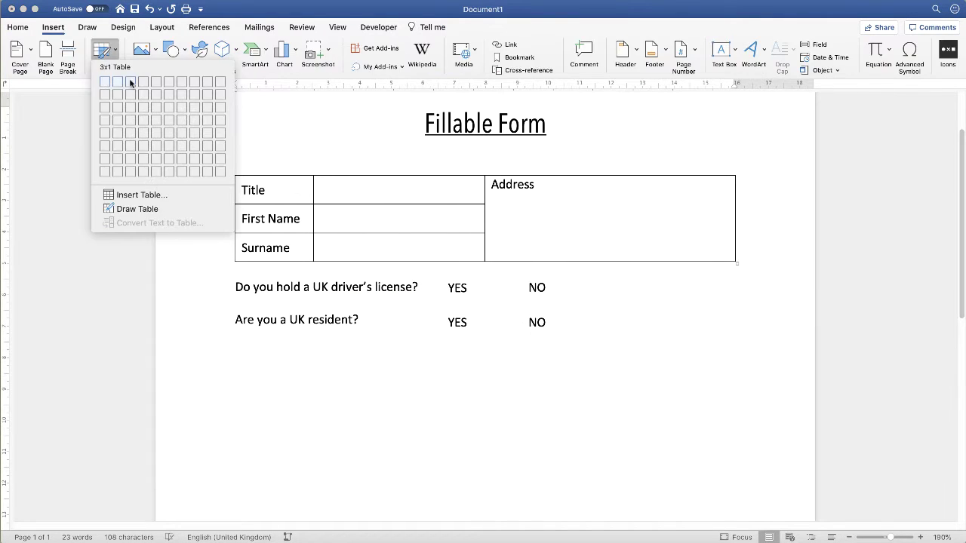
pyautogui.click(130, 158)
pyautogui.moveTo(401, 407); pyautogui.dragTo(611, 407)
pyautogui.moveTo(567, 407); pyautogui.dragTo(675, 407)
# Set the row height of the entire new table to 0.7 cm
pyautogui.click(485, 27)
pyautogui.click(230, 339)
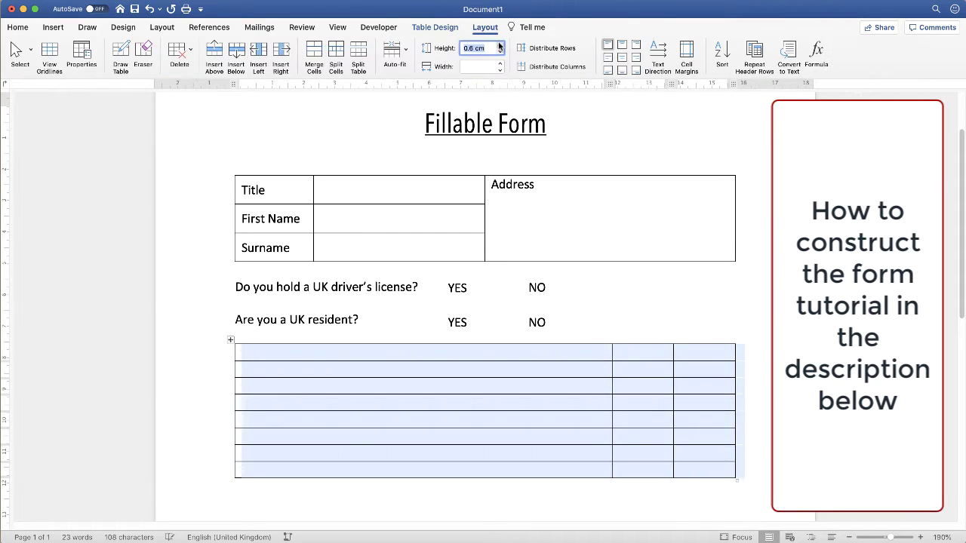
pyautogui.click(869, 537)
pyautogui.click(869, 537)
# Enter health questions about a heart condition, breathing difficulties, asthma and eczema in the first four rows of the new table
pyautogui.click(271, 351)
pyautogui.write('Do you suffer with a heart condition?')
pyautogui.click(301, 339)
pyautogui.write('Do you have breathing difficulties?')
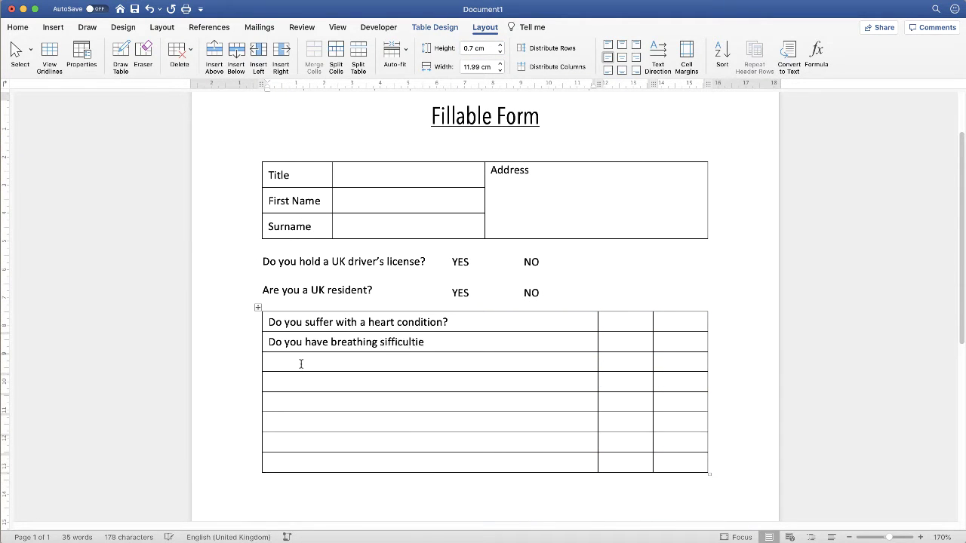
pyautogui.click(299, 362)
pyautogui.write('Do you suffer with asthma?')
pyautogui.click(300, 382)
pyautogui.write('Do you suffer with eczema?')
# Insert a Combo Box form field in the empty cell beside Title
pyautogui.click(378, 27)
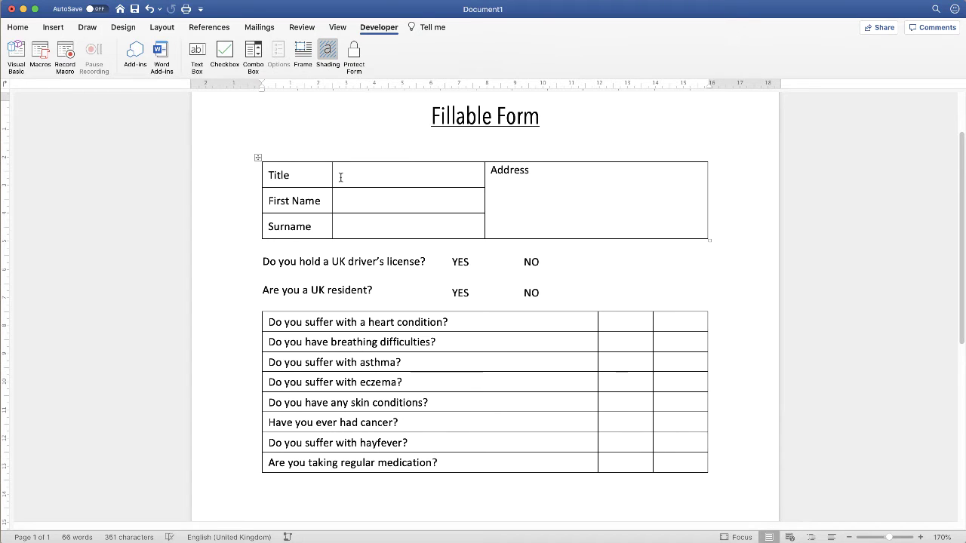
pyautogui.click(342, 175)
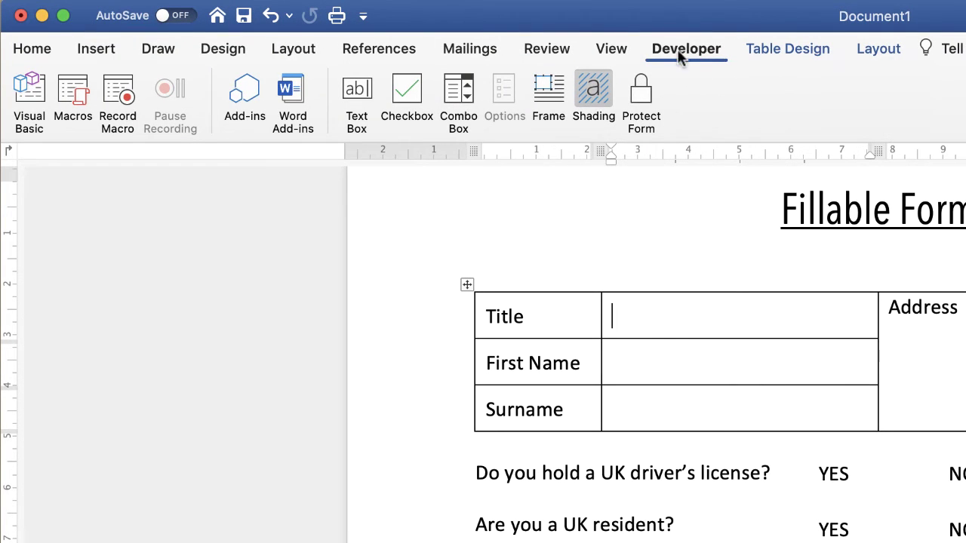
pyautogui.click(464, 90)
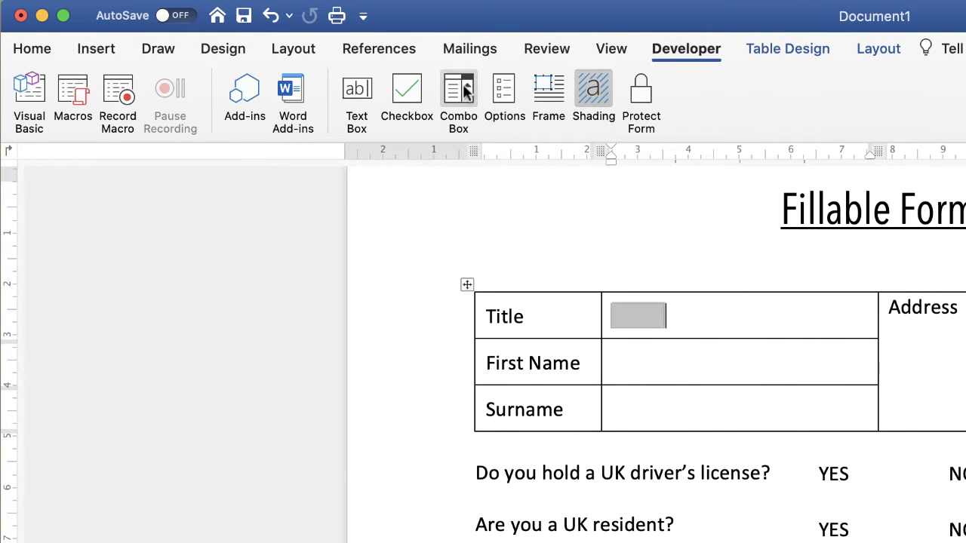
# Add the items Title, Mr, Mrs, Miss and Ms to the combo box's drop-down list
pyautogui.doubleClick(636, 317)
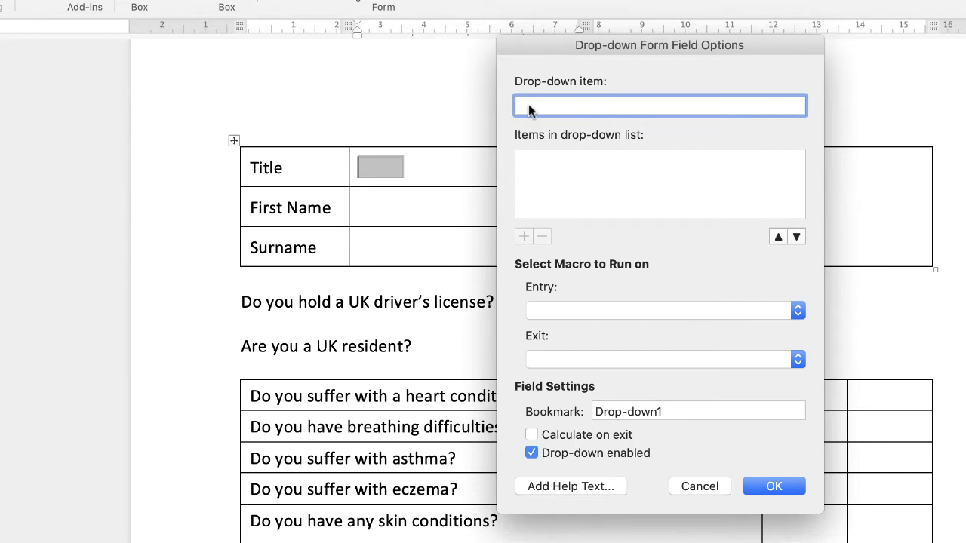
pyautogui.click(559, 195)
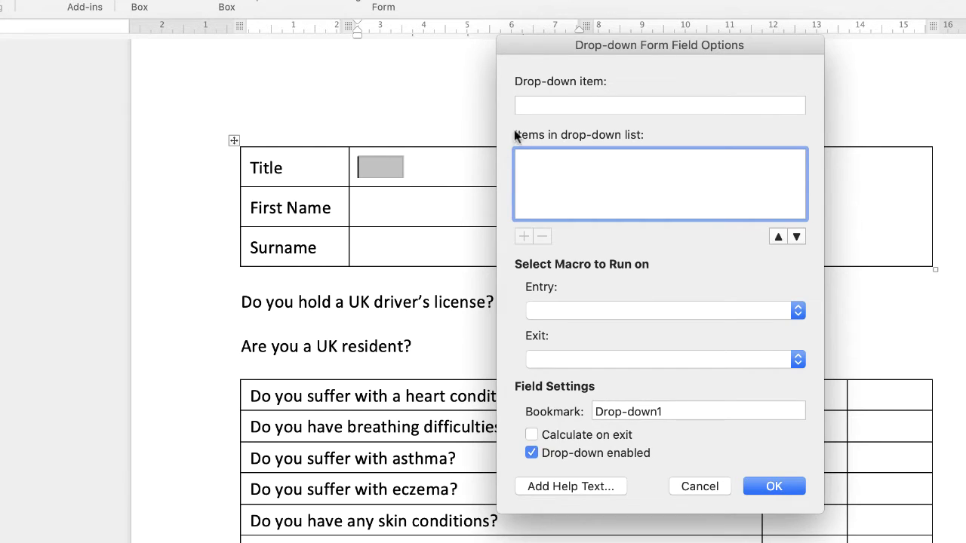
pyautogui.click(546, 105)
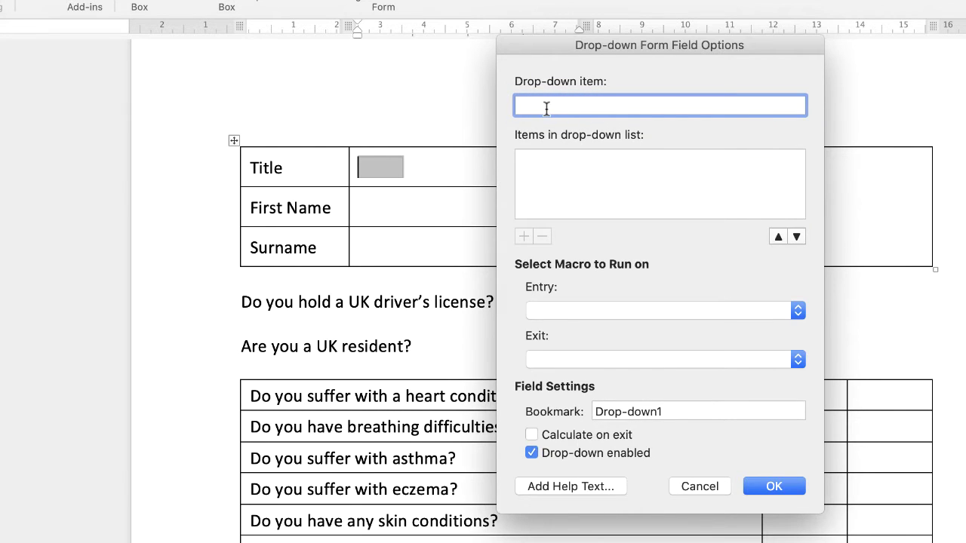
pyautogui.write('Title')
pyautogui.press('Return')
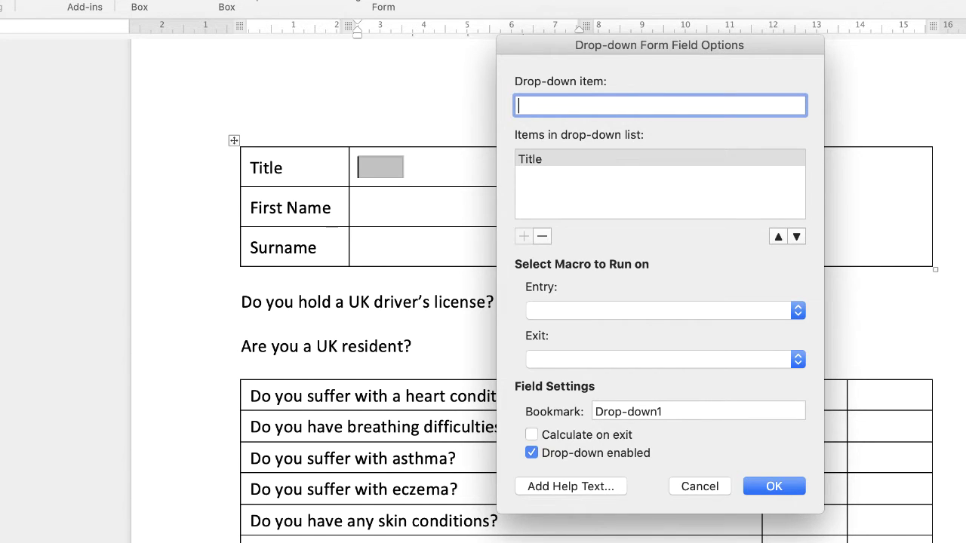
pyautogui.write('Mr')
pyautogui.press('Return')
pyautogui.write('M')
pyautogui.press('Return')
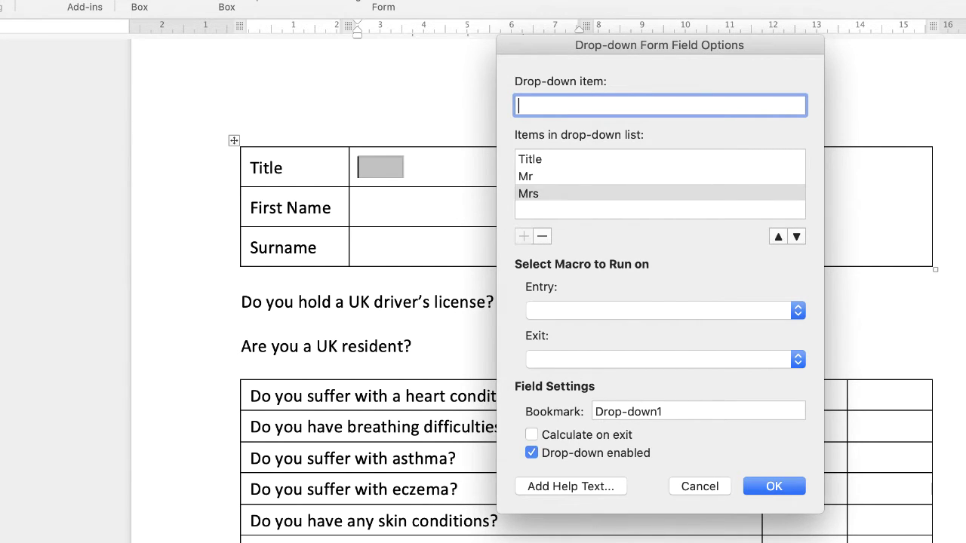
pyautogui.write('Miss')
pyautogui.press('Return')
pyautogui.write('Ms')
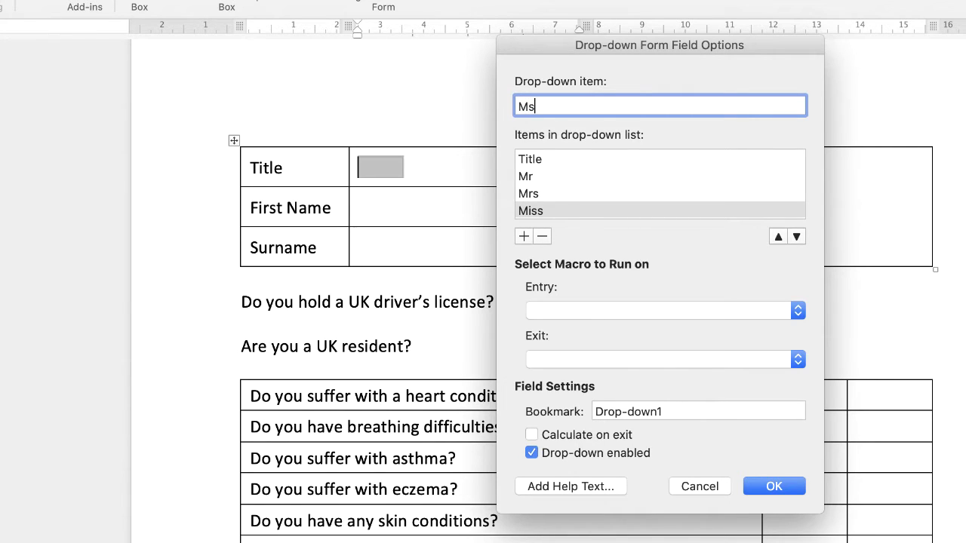
pyautogui.press('Return')
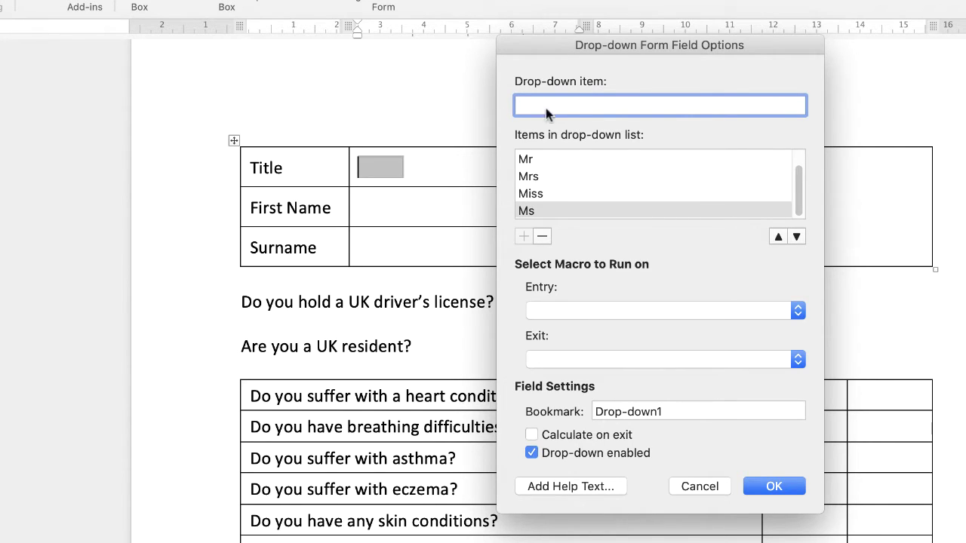
# Set the drop-down field's bookmark to Title and apply the field options
pyautogui.moveTo(667, 412); pyautogui.dragTo(581, 415)
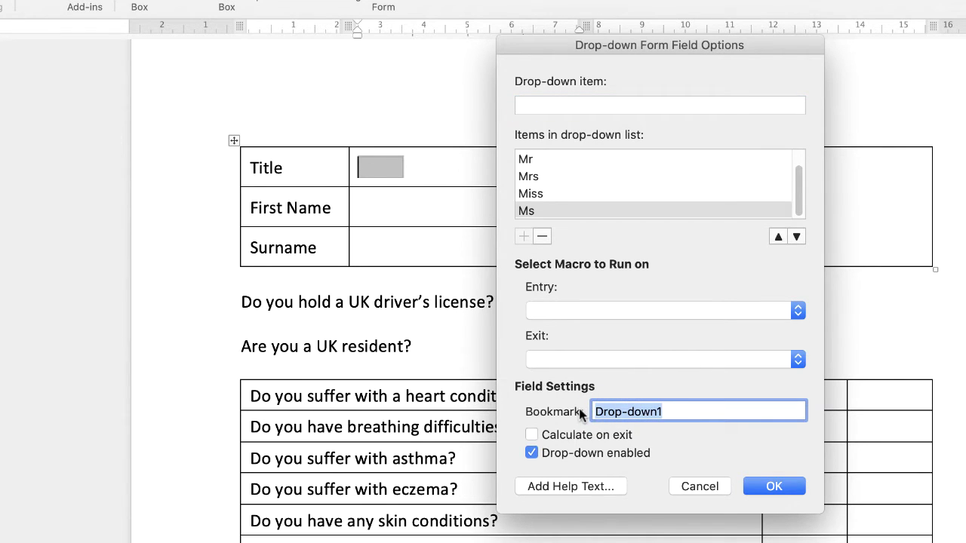
pyautogui.write('Title')
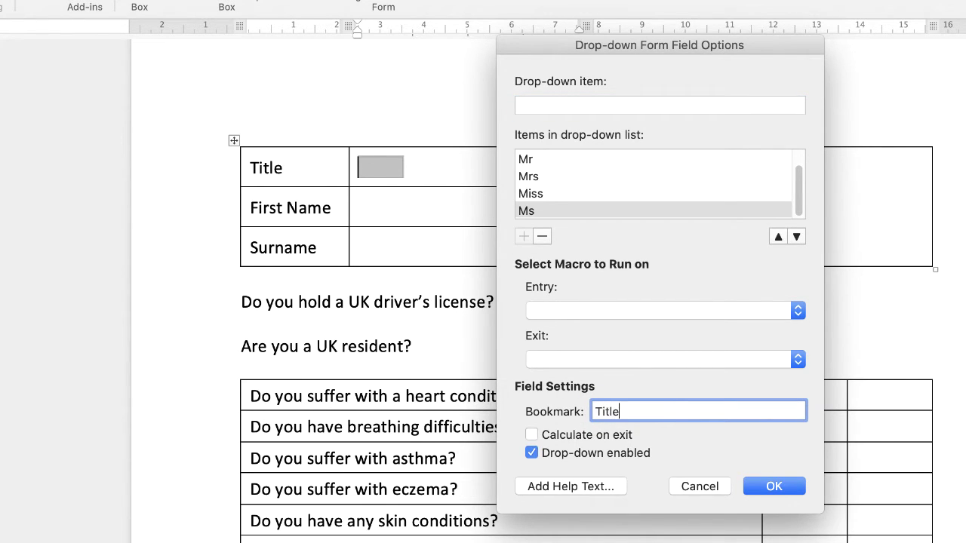
pyautogui.click(776, 486)
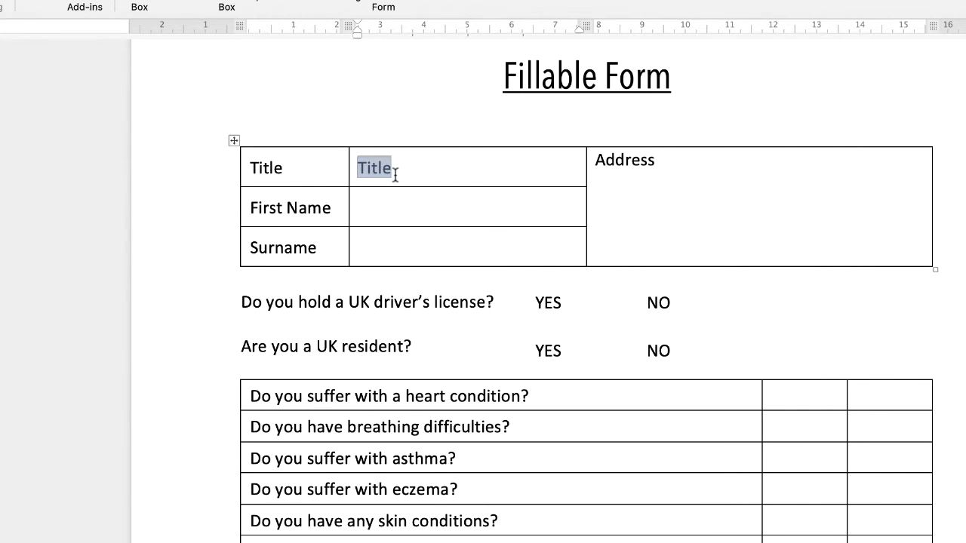
pyautogui.click(440, 166)
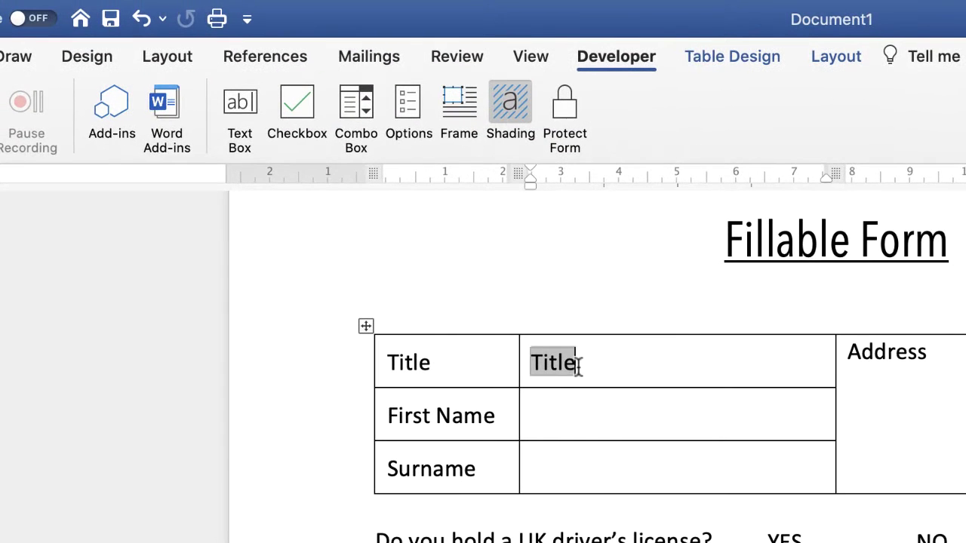
# Protect the form and choose Mrs from the Title drop-down to test it
pyautogui.click(564, 110)
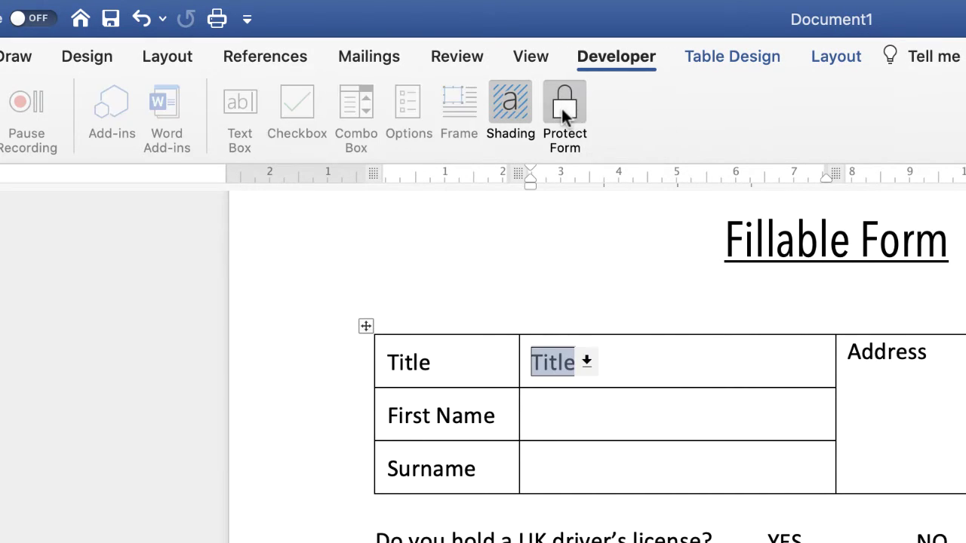
pyautogui.click(586, 362)
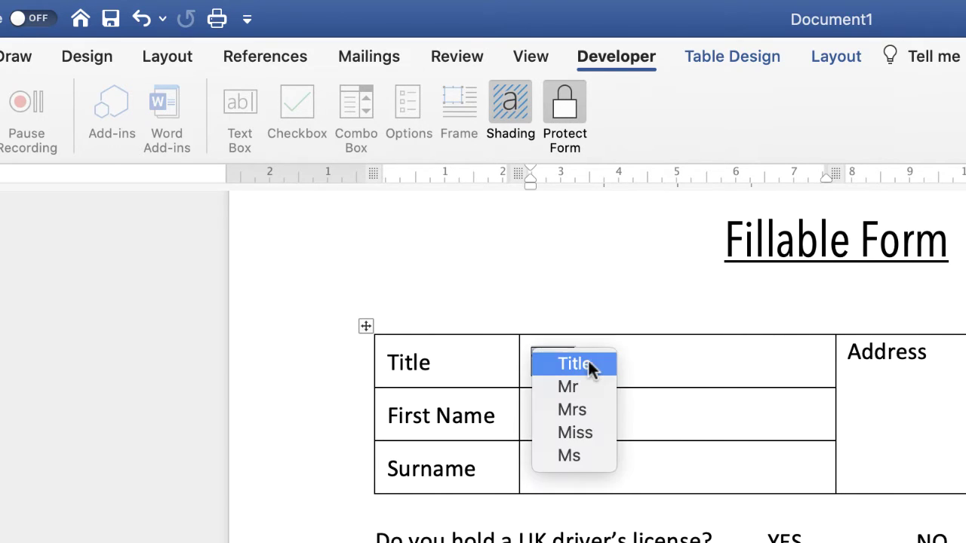
pyautogui.click(572, 410)
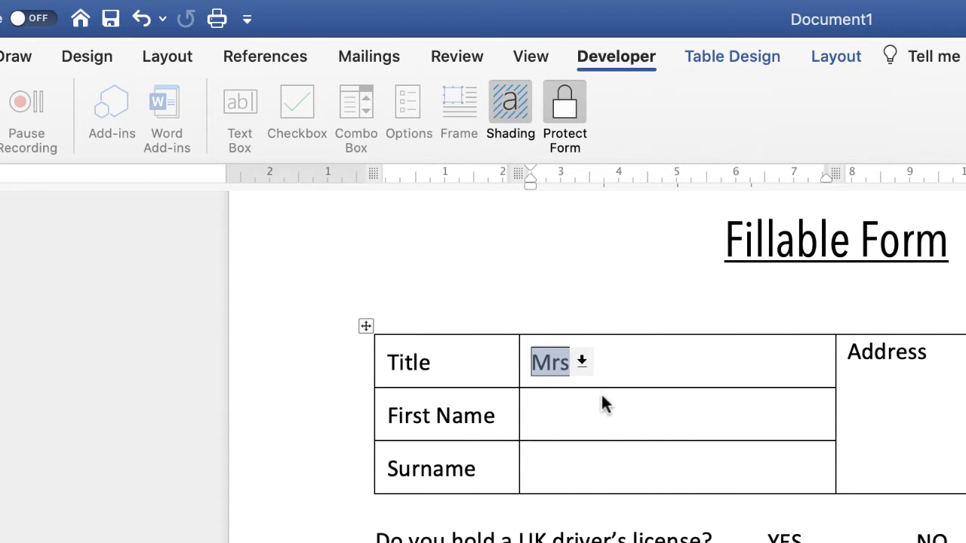
# Set the drop-down back to Title and unprotect the form
pyautogui.click(581, 361)
pyautogui.click(576, 363)
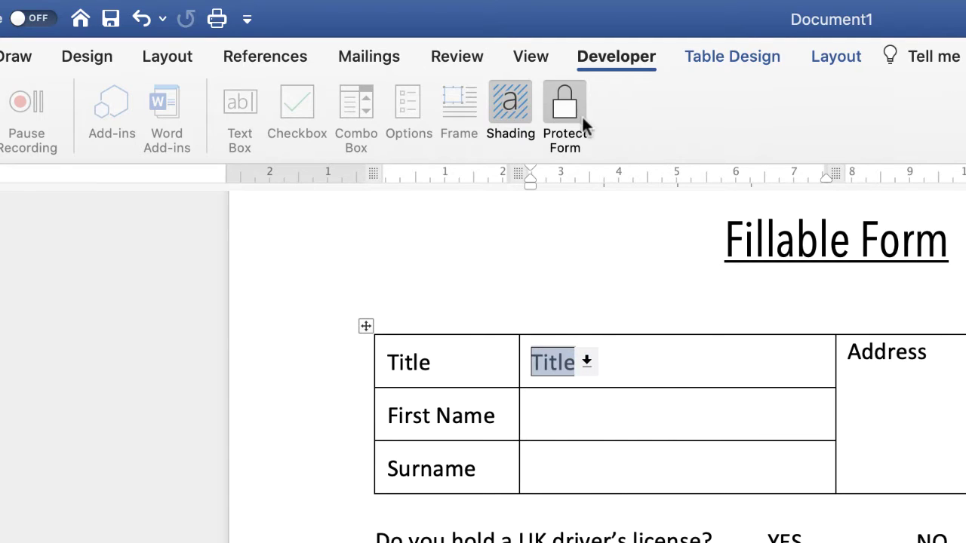
pyautogui.click(576, 121)
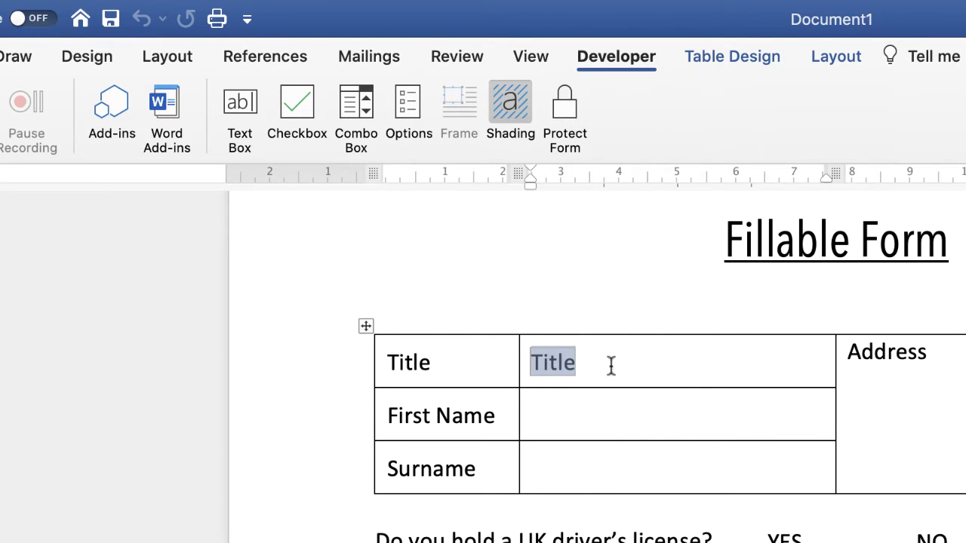
# Insert a Text Box form field in the cell beside First Name and choose Regular text as its type
pyautogui.click(579, 423)
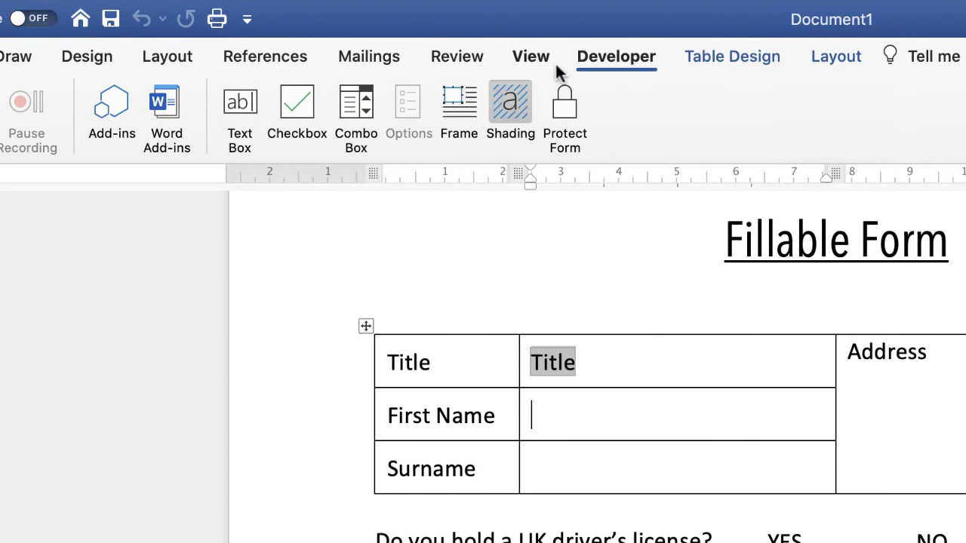
pyautogui.click(240, 125)
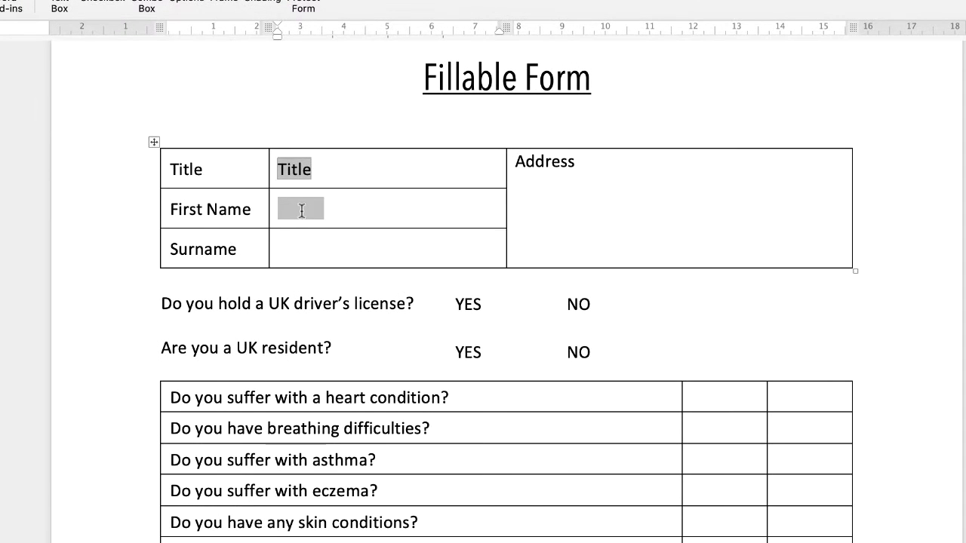
pyautogui.doubleClick(300, 211)
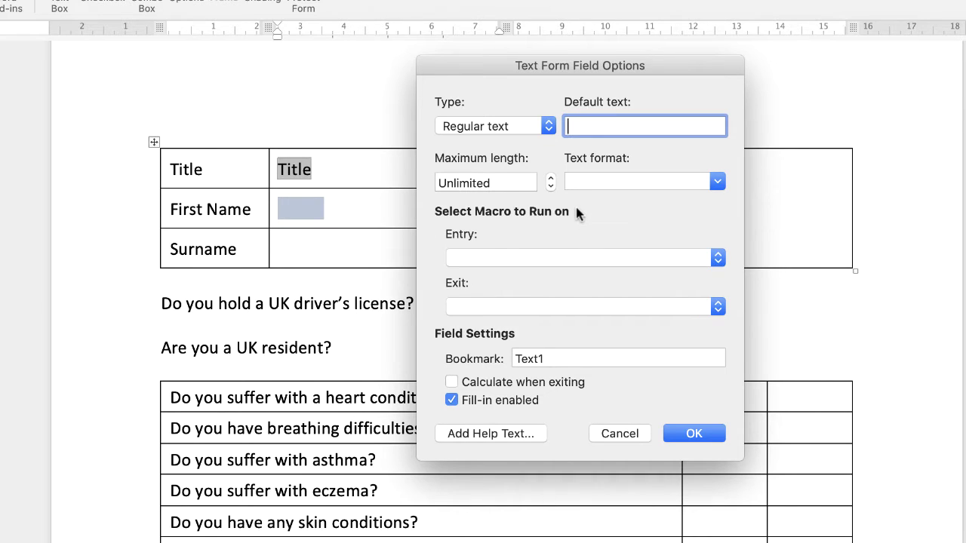
pyautogui.click(543, 126)
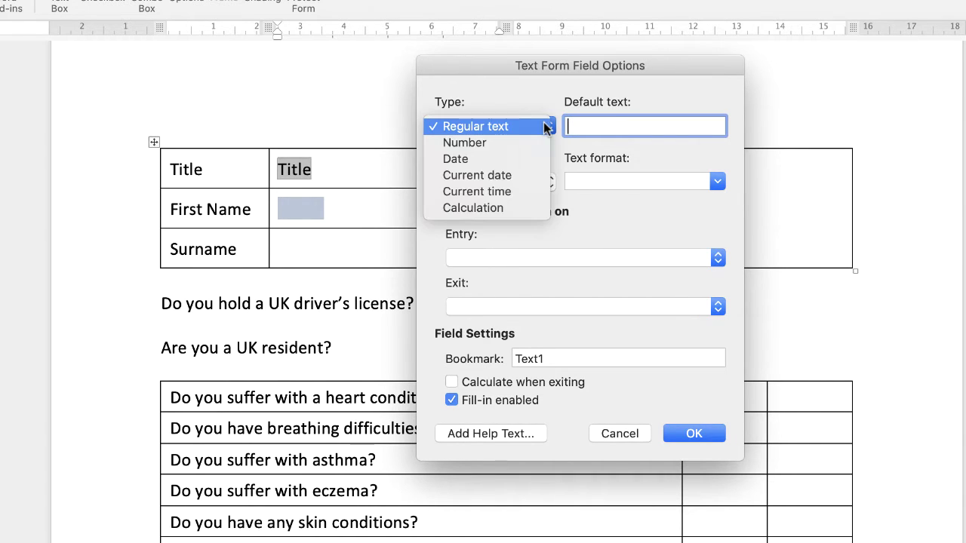
pyautogui.click(479, 126)
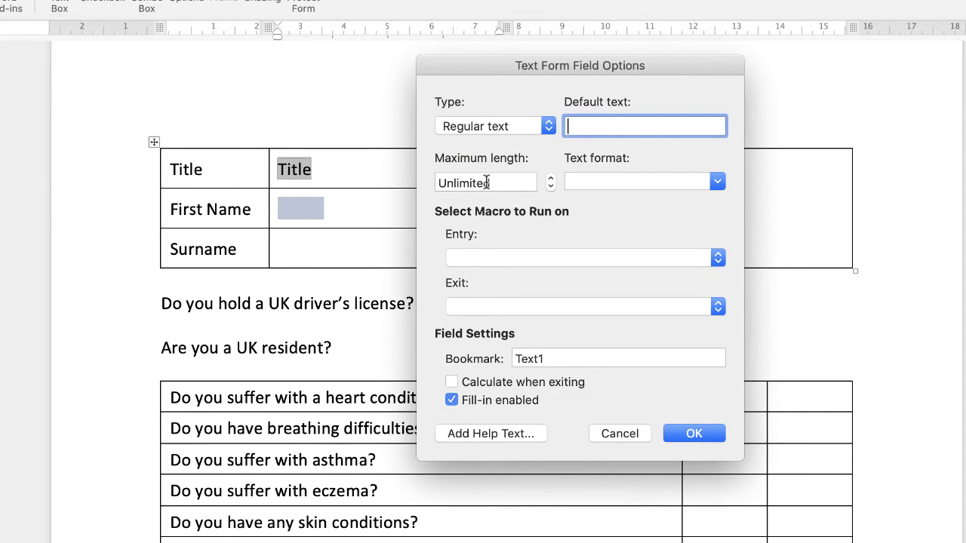
# Try out limits for the First Name field's maximum length and return it to Unlimited
pyautogui.click(550, 179)
pyautogui.click(550, 179)
pyautogui.click(550, 179)
pyautogui.click(550, 186)
pyautogui.click(550, 187)
pyautogui.click(549, 186)
pyautogui.click(550, 187)
pyautogui.click(550, 186)
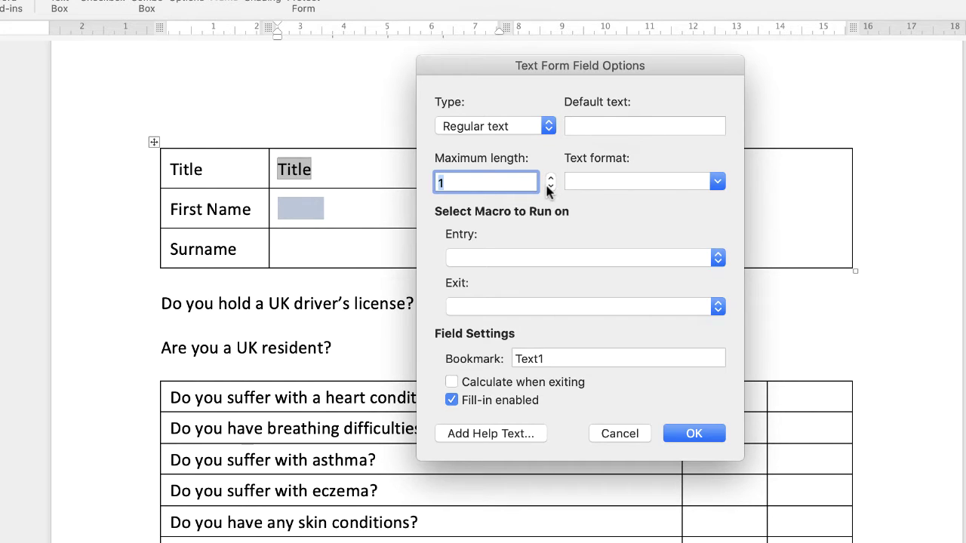
pyautogui.click(550, 187)
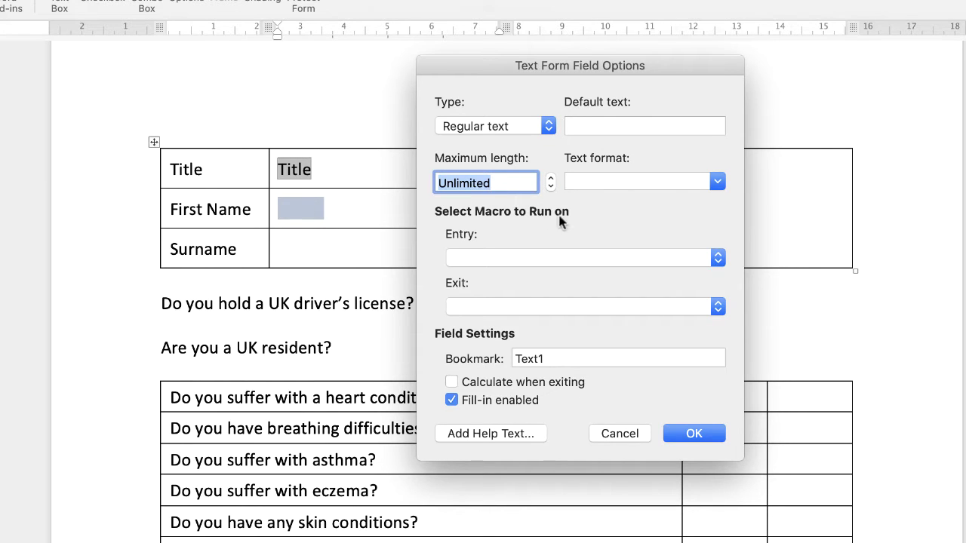
# Choose Title case as the First Name field's text format and reselect Regular text as its type
pyautogui.click(717, 182)
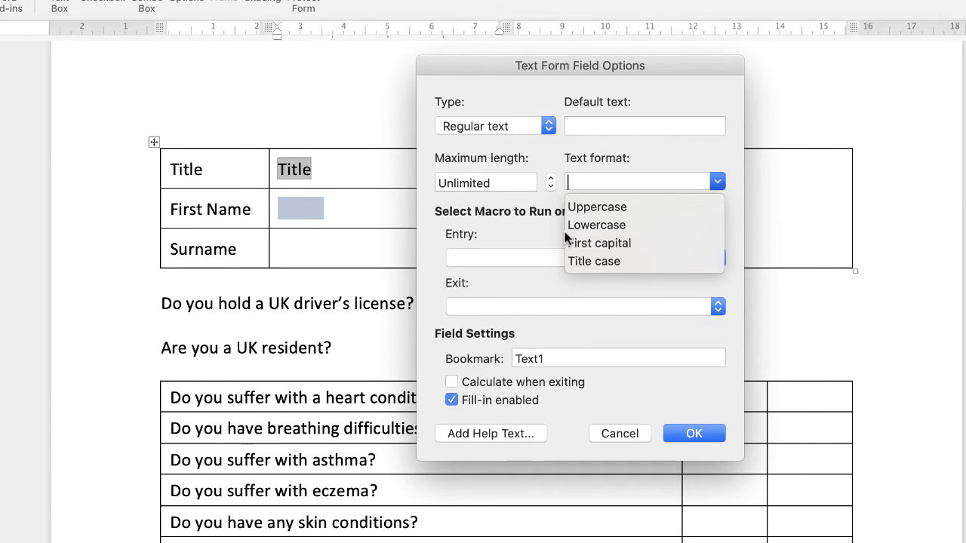
pyautogui.click(577, 261)
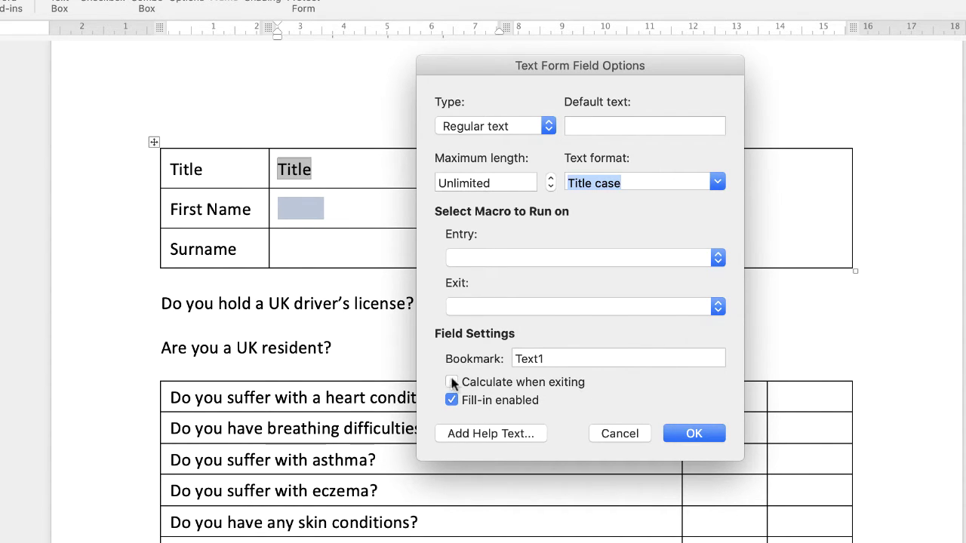
pyautogui.click(524, 129)
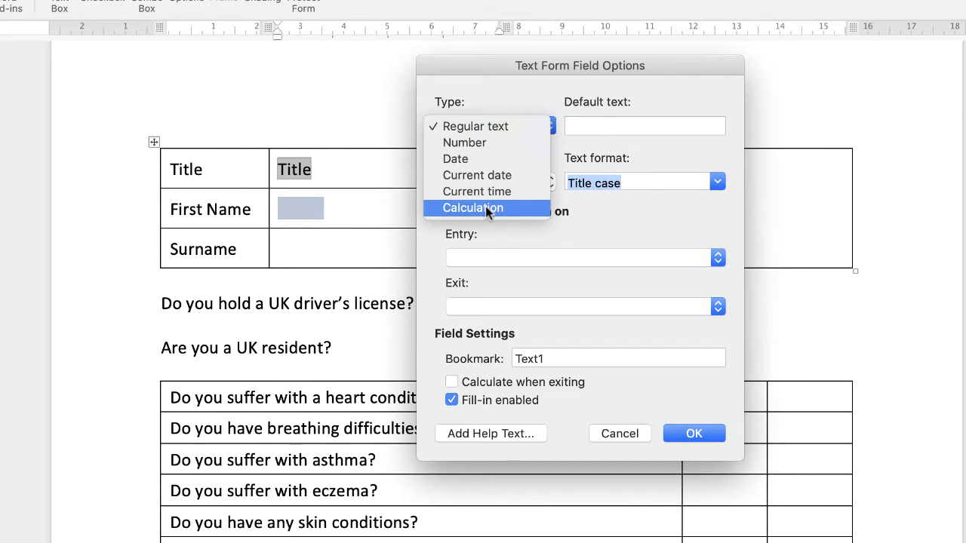
pyautogui.click(486, 126)
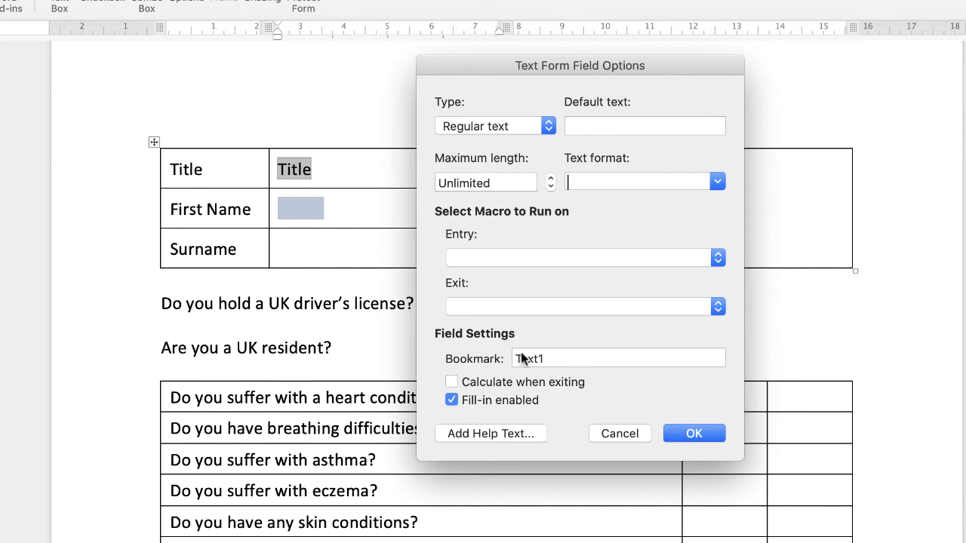
# Accept the First Name field options and paste copies of the text form field beside Surname and on a new line under Address
pyautogui.click(699, 434)
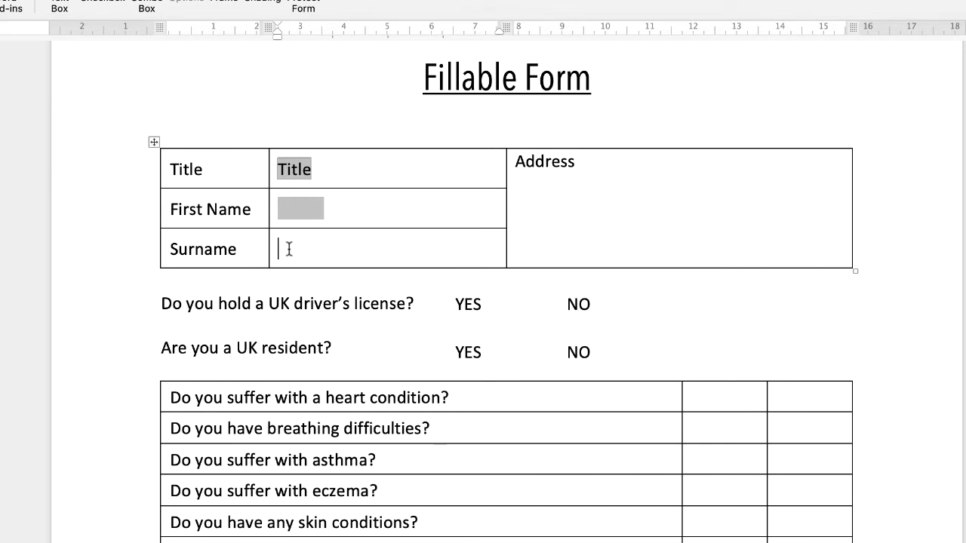
pyautogui.press('super+v')
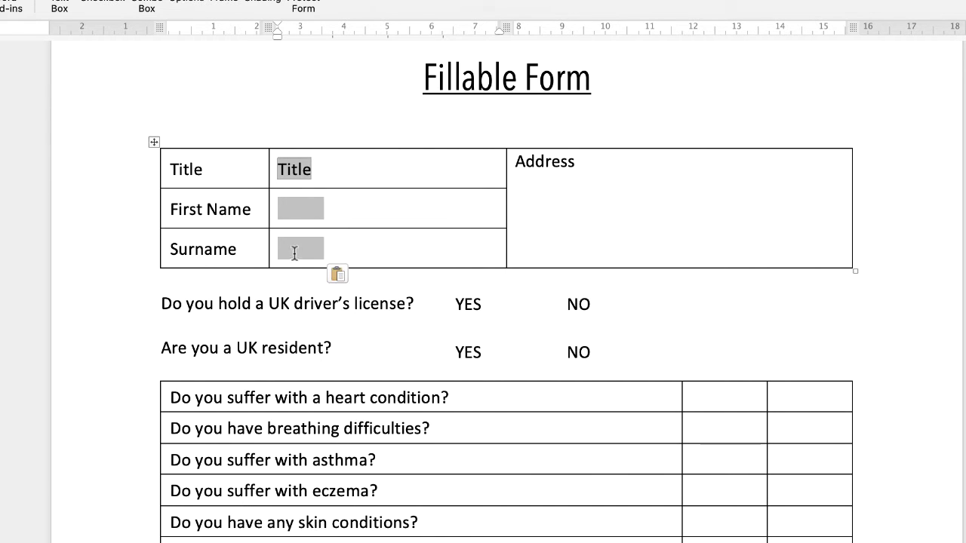
pyautogui.click(565, 187)
pyautogui.click(585, 168)
pyautogui.press('Return')
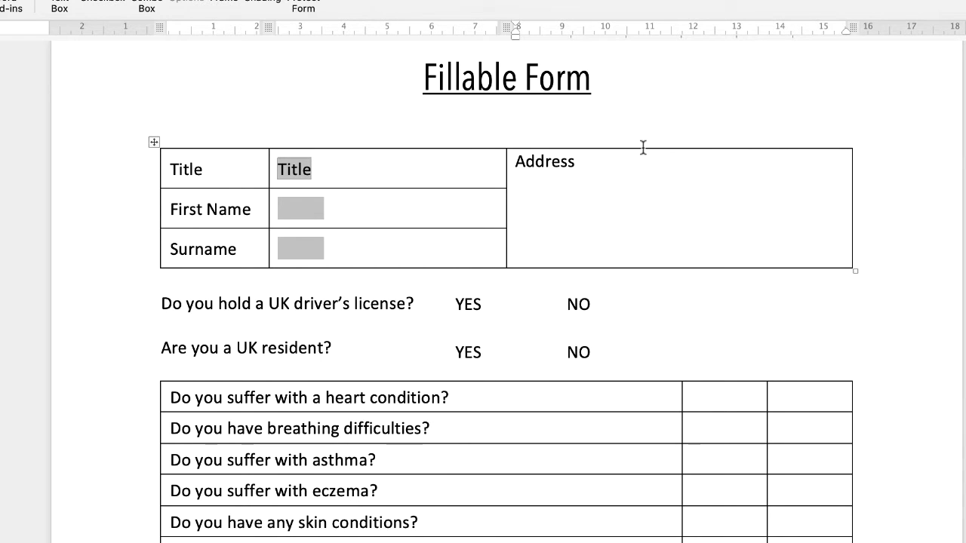
pyautogui.press('super+v')
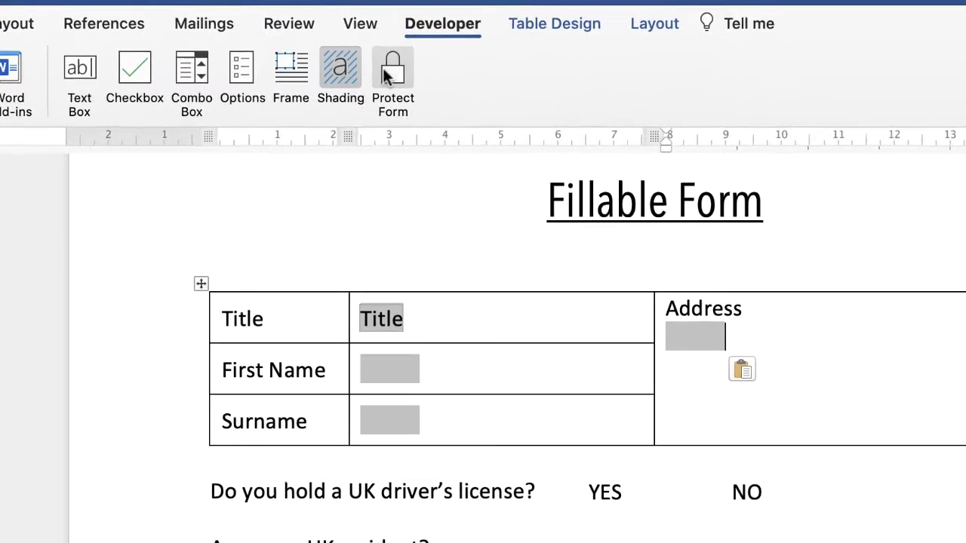
# Protect the form, try entering "zcbxcnxfnxvnxn" in the First Name field, undo it and move between the Title and First Name fields
pyautogui.click(407, 87)
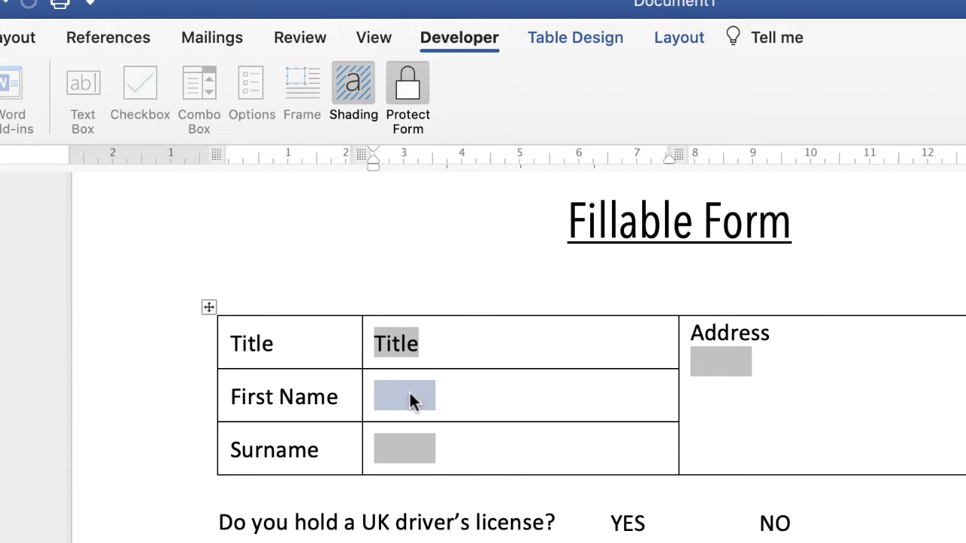
pyautogui.write('zcbxcnxfnxvnxn')
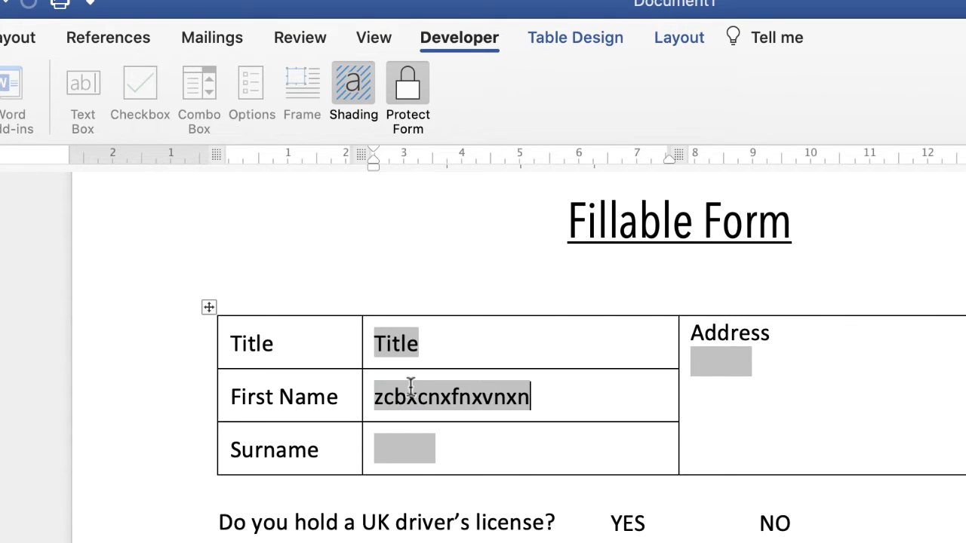
pyautogui.press('super+z')
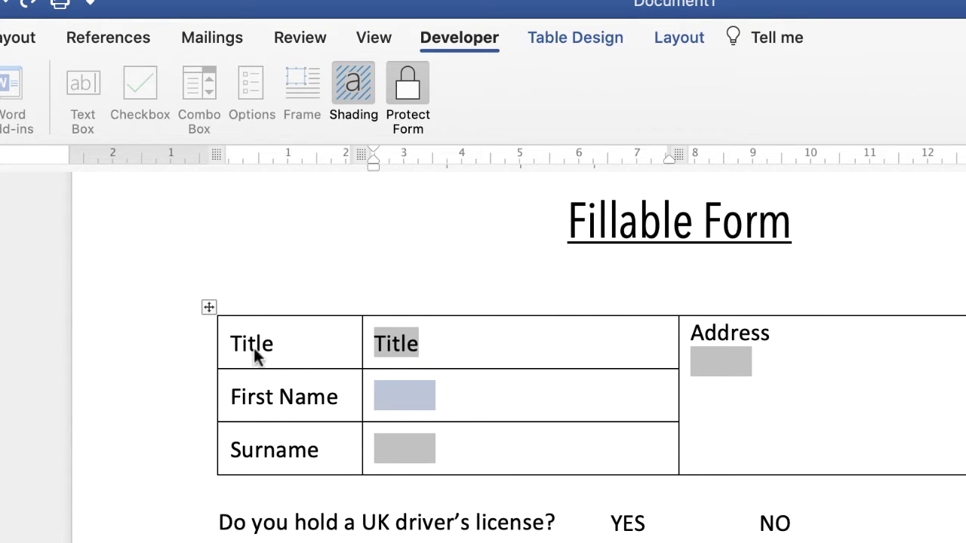
pyautogui.press('Up')
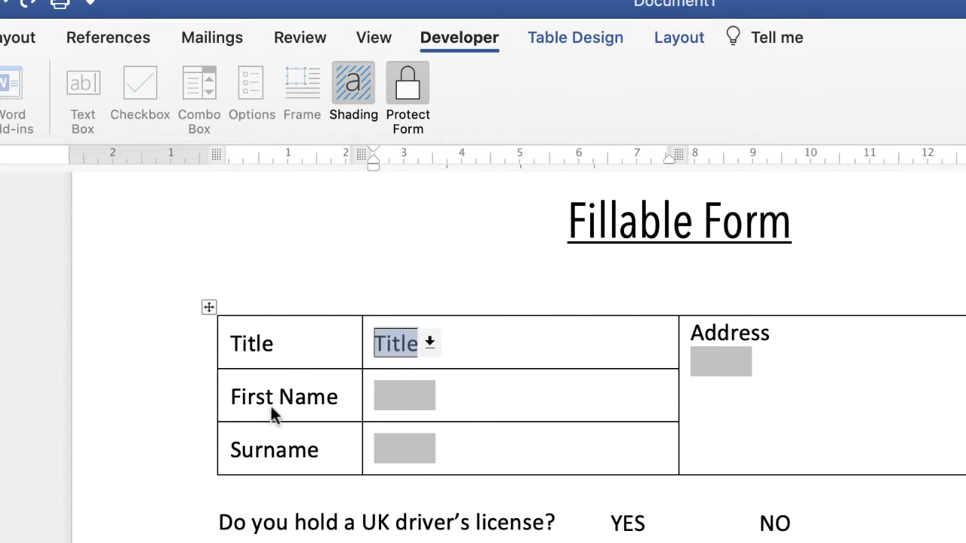
pyautogui.press('Down')
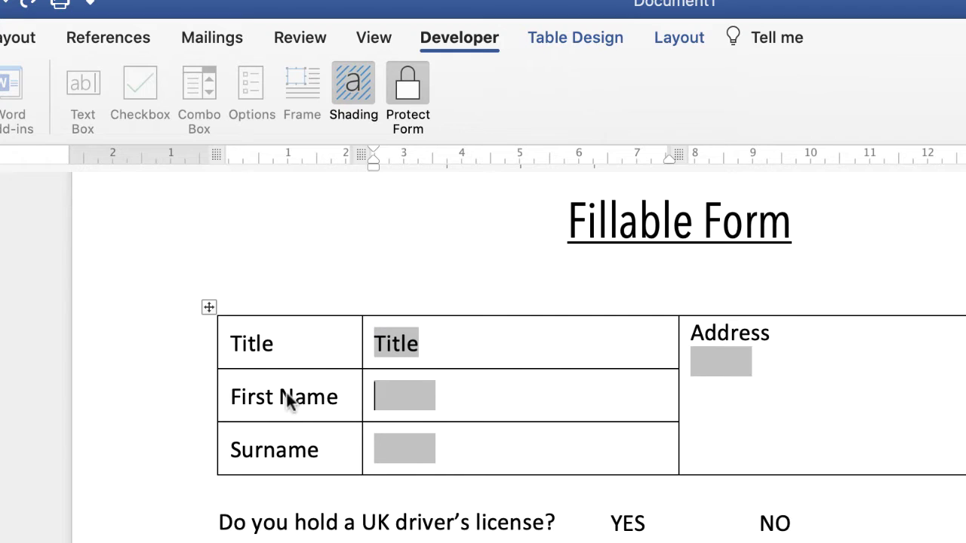
# Try entering "sdfhsfgh" in the First Name field and delete the text again
pyautogui.write('sdfhsfgh')
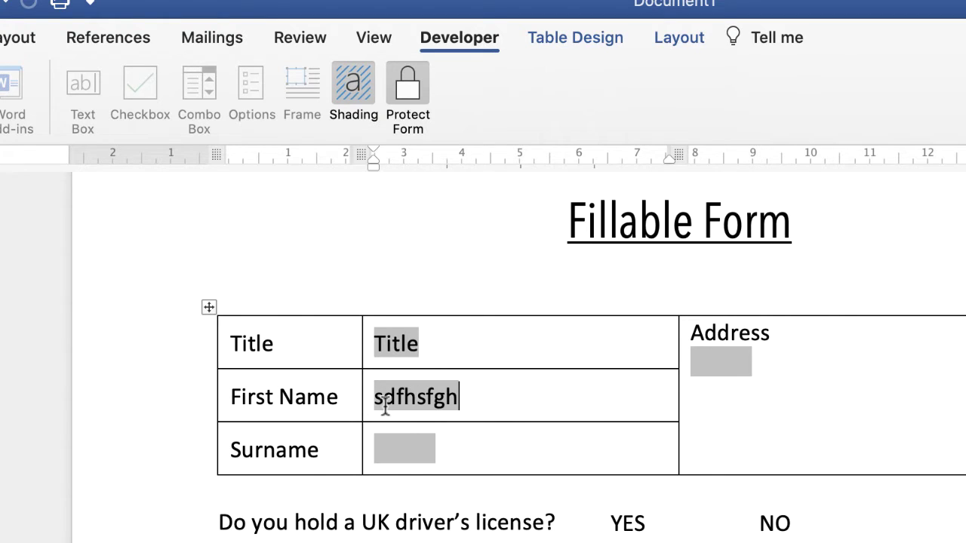
pyautogui.press('BackSpace')
pyautogui.press('BackSpace')
pyautogui.press('BackSpace')
pyautogui.press('BackSpace')
pyautogui.press('BackSpace')
pyautogui.press('BackSpace')
pyautogui.press('BackSpace')
pyautogui.press('BackSpace')
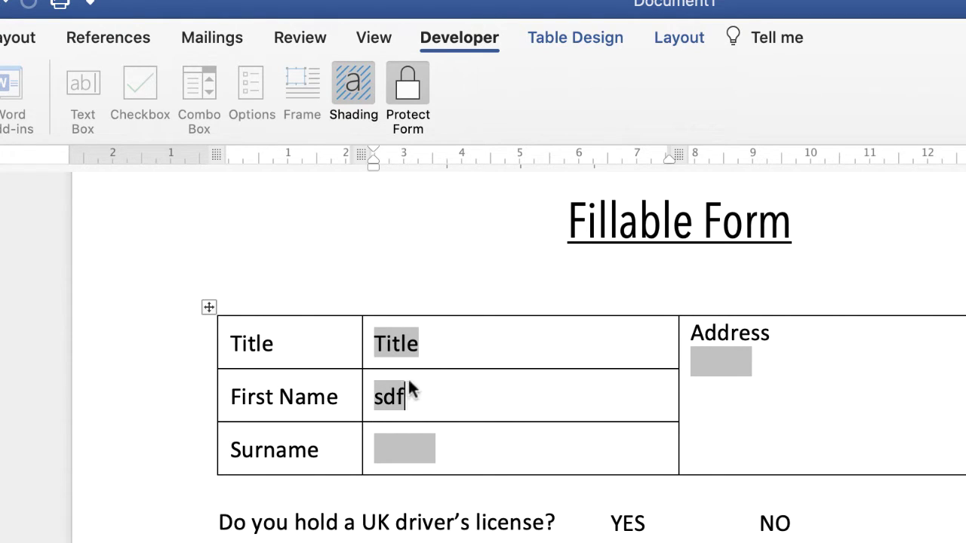
# Try entering "xfgndhjdghjfgh" in the Address field, undo the entry and return to the Title drop-down
pyautogui.click(718, 363)
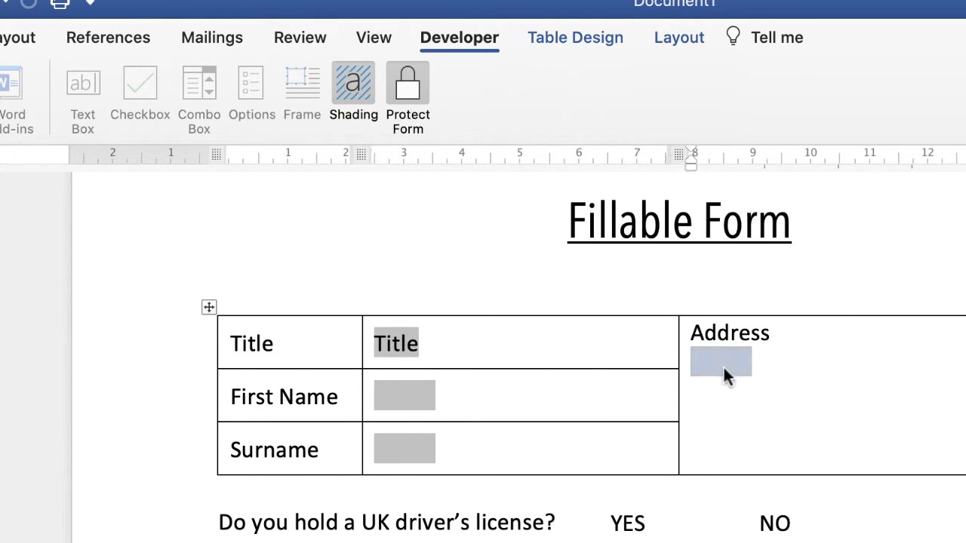
pyautogui.write('xfgndhjdghjfghj')
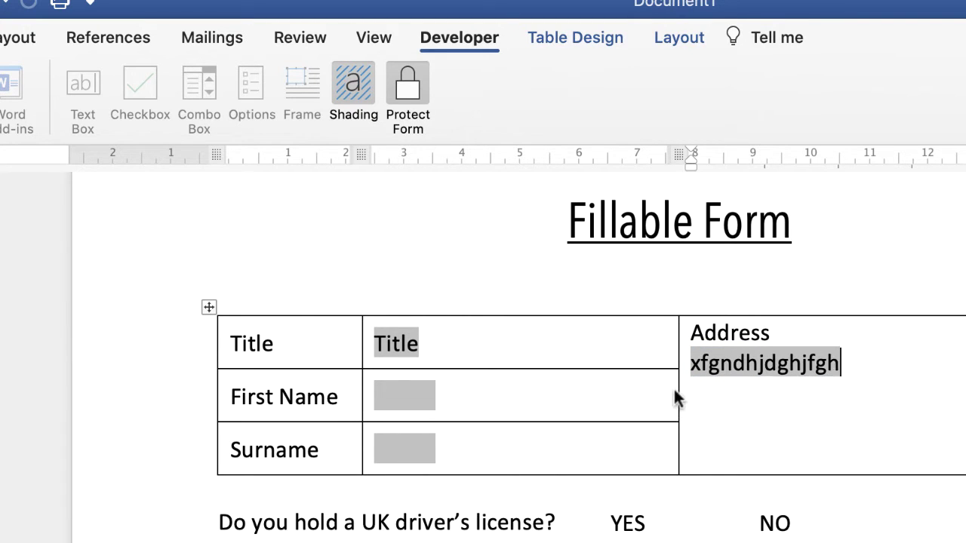
pyautogui.press('super+z')
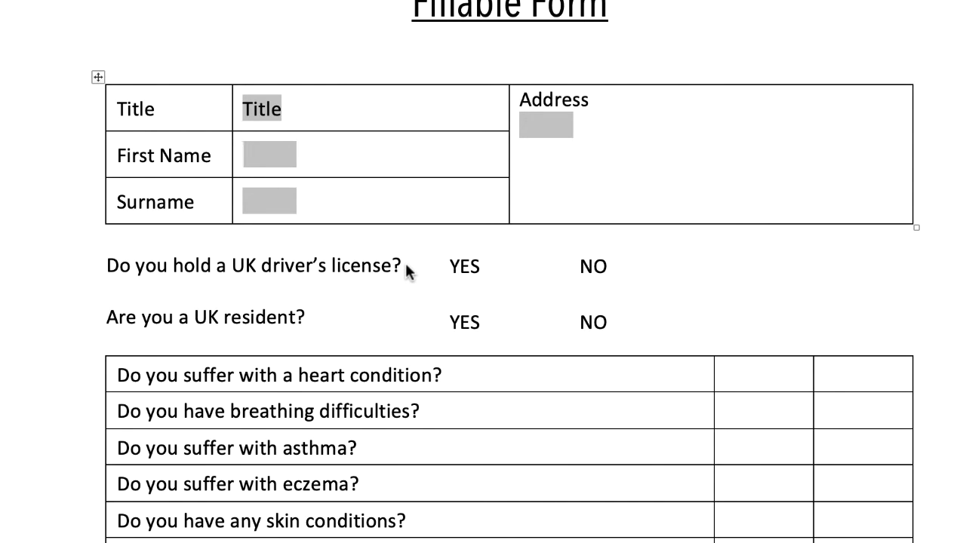
pyautogui.hotkey('shift', 'Tab')
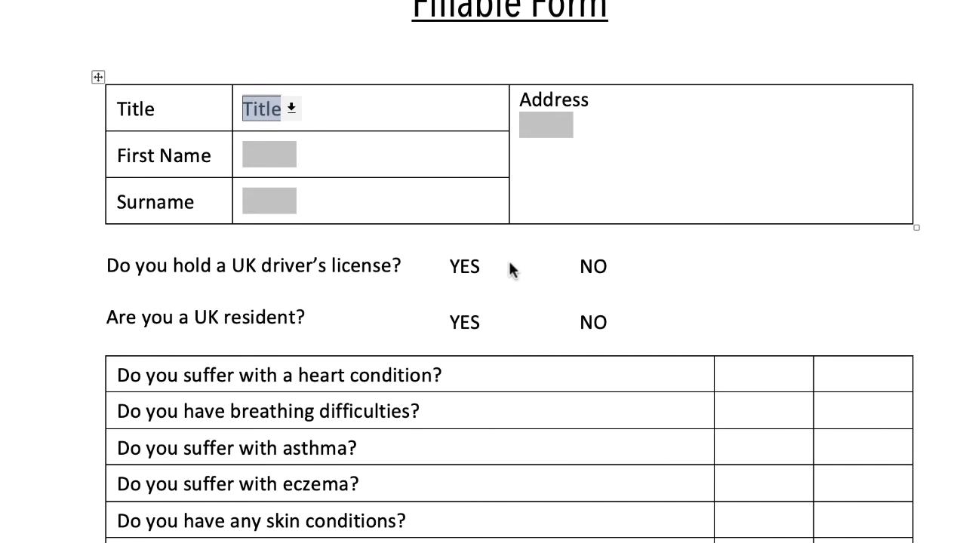
# Check the YES text box beside the driver's license question and unprotect the form
pyautogui.click(465, 268)
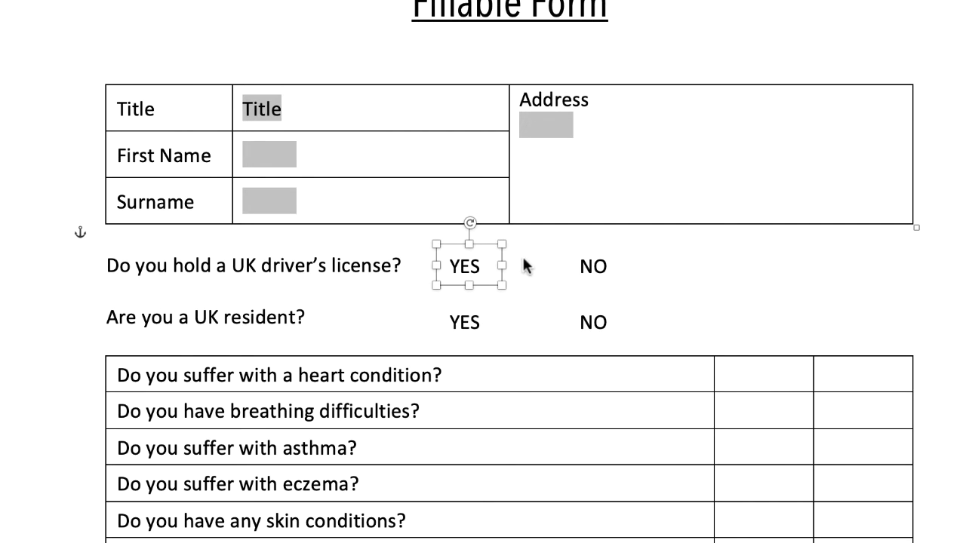
pyautogui.click(404, 263)
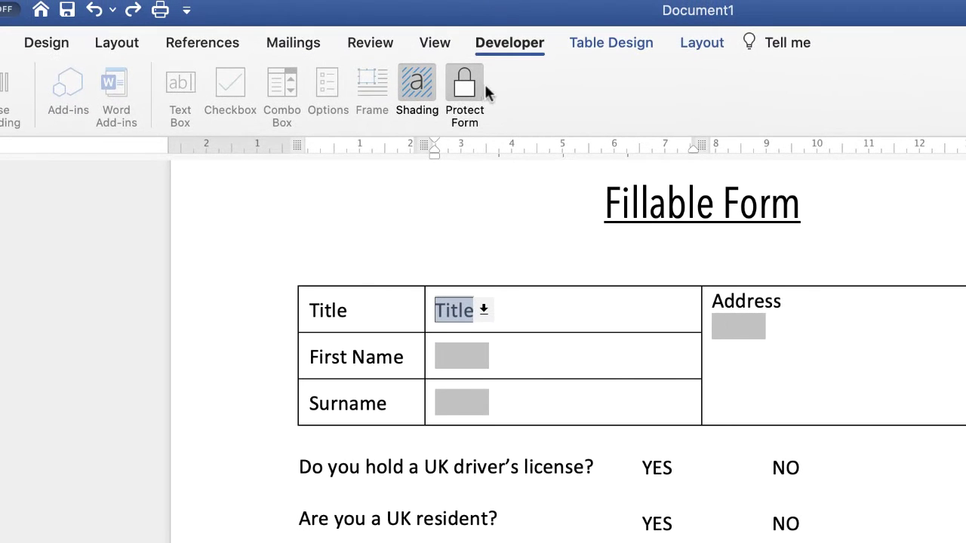
pyautogui.click(467, 87)
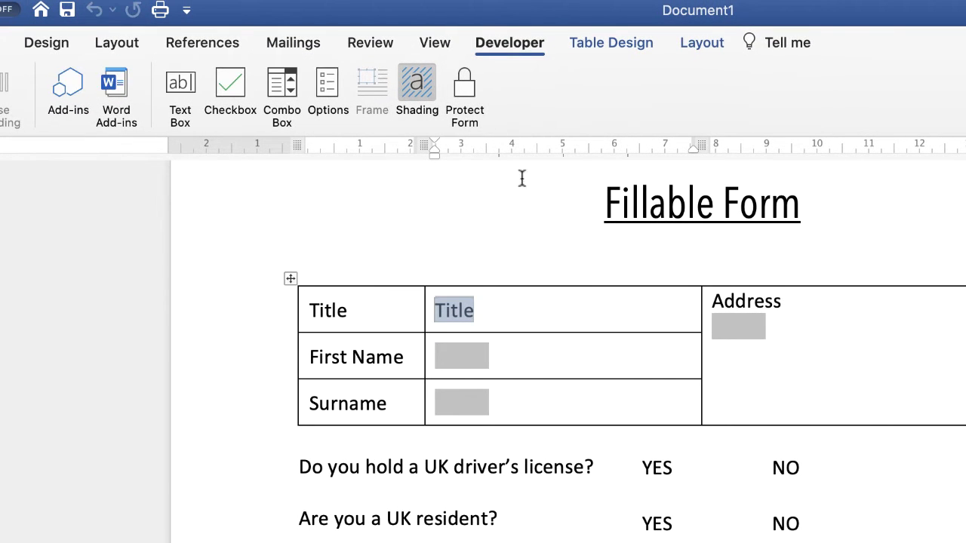
# Slightly narrow the YES text box beside the driver's license question to leave more room before NO
pyautogui.click(603, 468)
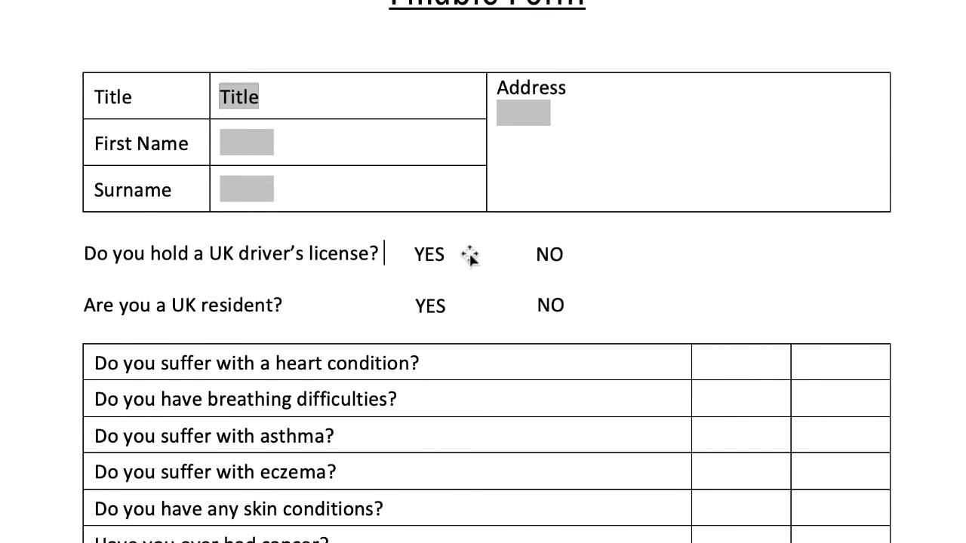
pyautogui.click(460, 256)
pyautogui.click(480, 252)
pyautogui.click(432, 253)
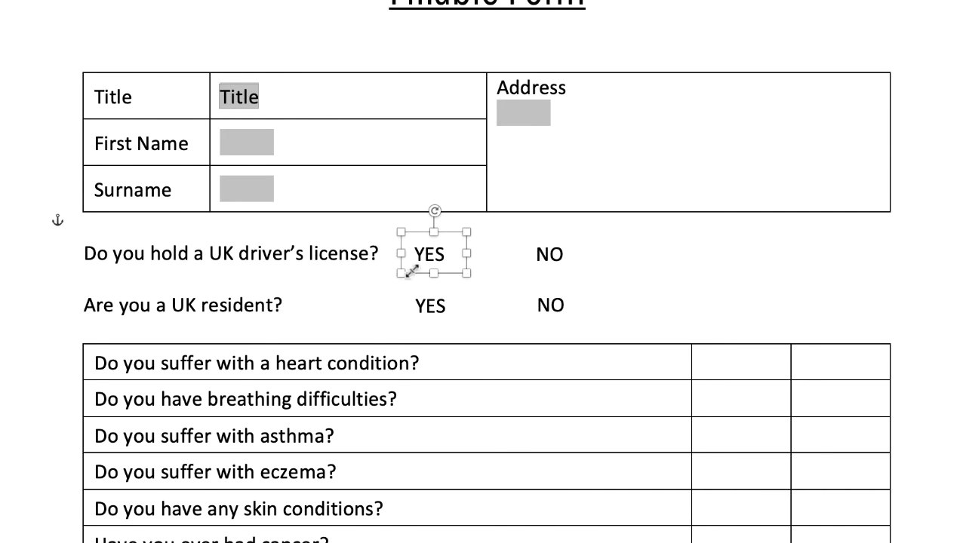
pyautogui.click(481, 253)
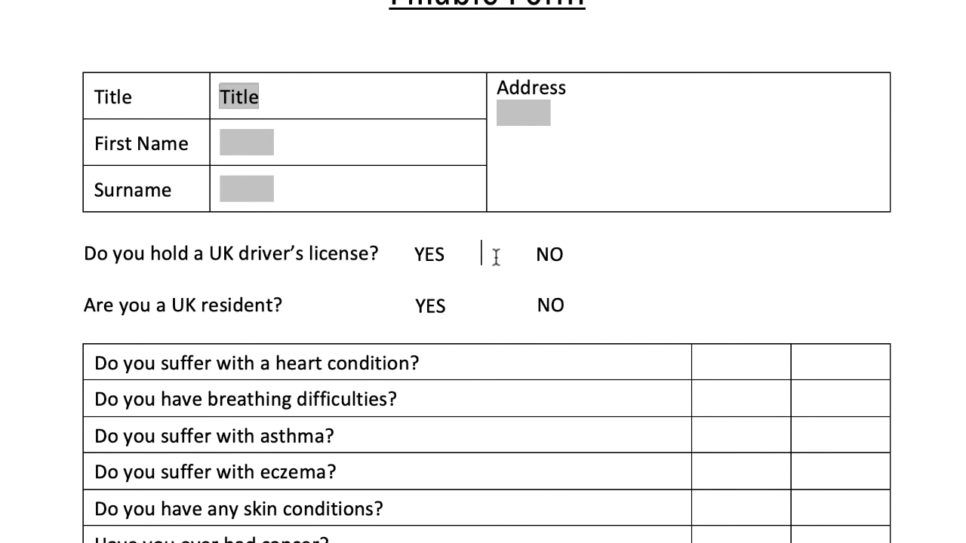
pyautogui.click(431, 252)
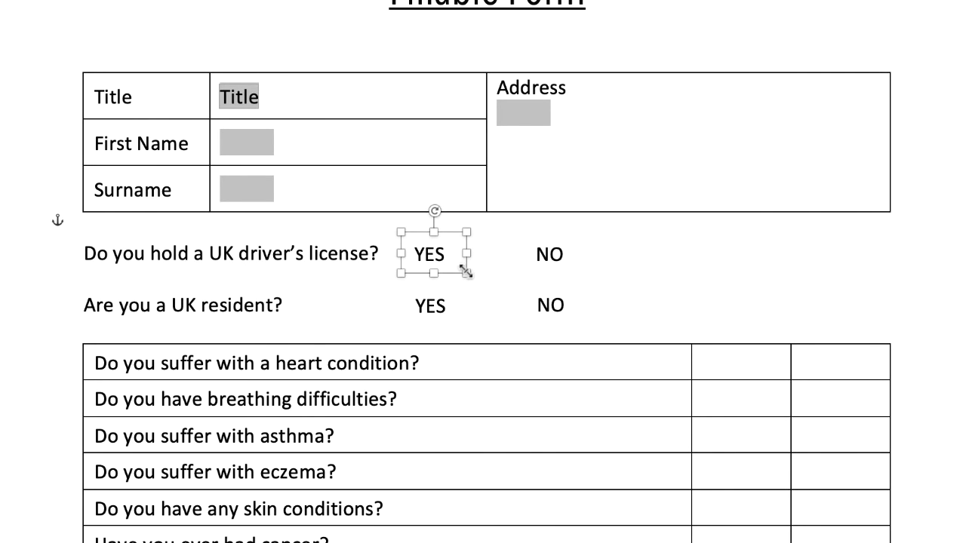
pyautogui.moveTo(463, 272); pyautogui.dragTo(460, 272)
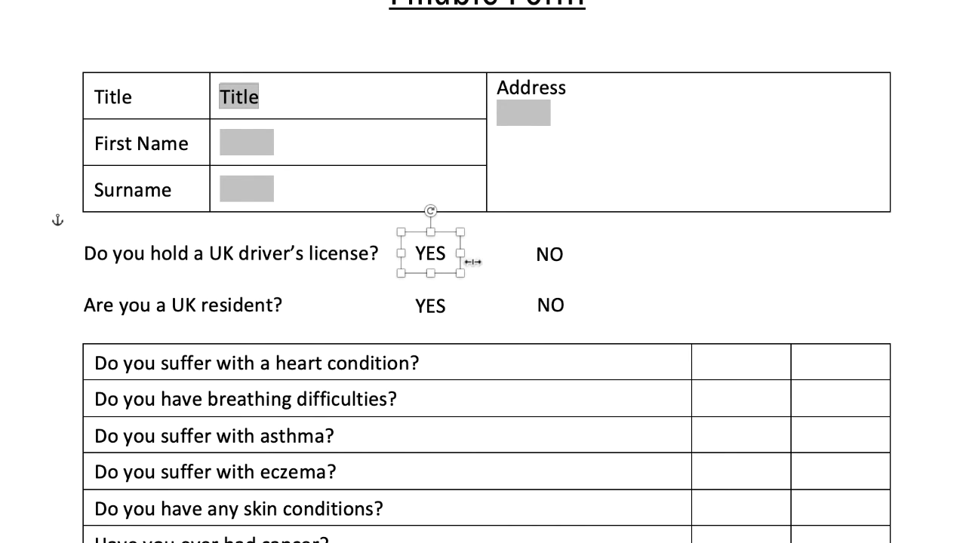
# Insert a check box form field after YES on the driver's license line and set its size to exactly 9 pt
pyautogui.click(477, 255)
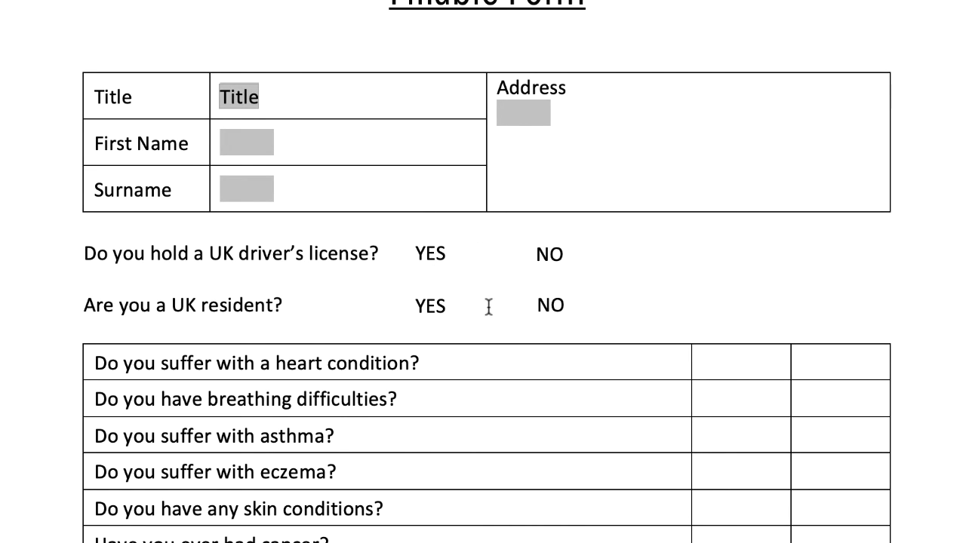
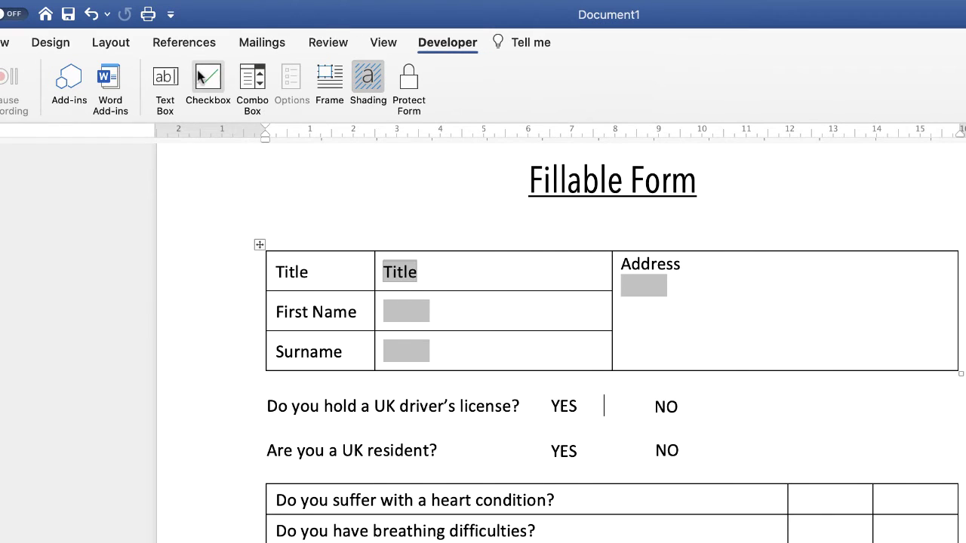
pyautogui.click(205, 77)
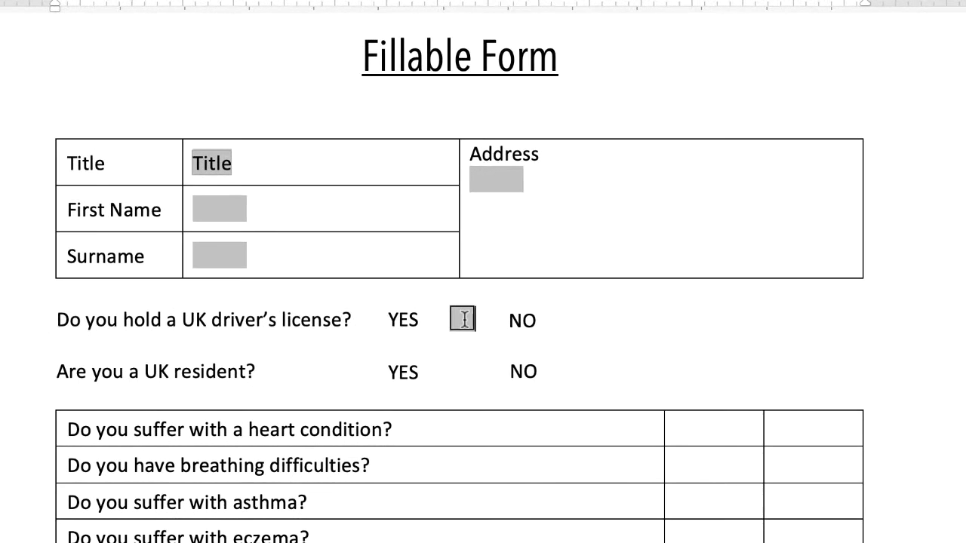
pyautogui.doubleClick(464, 319)
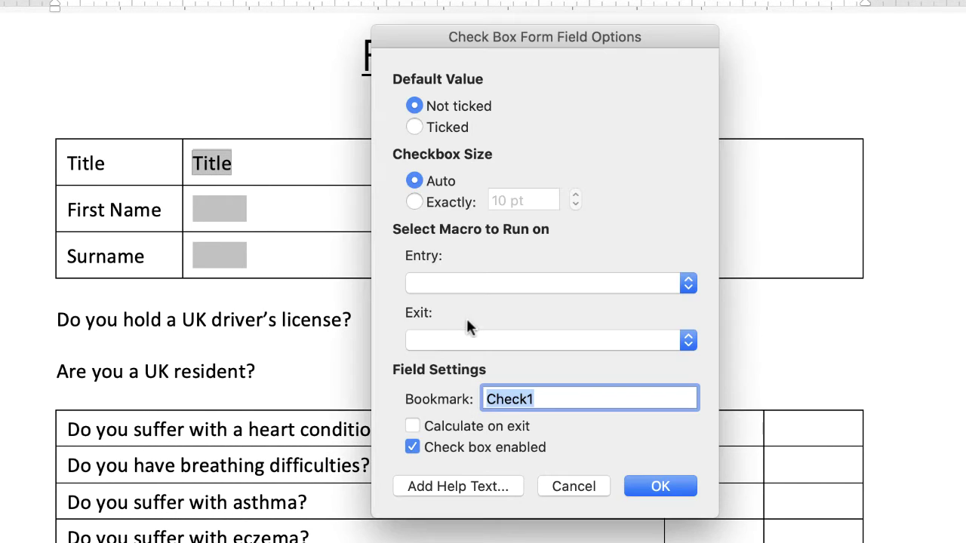
pyautogui.moveTo(669, 44); pyautogui.dragTo(874, 41)
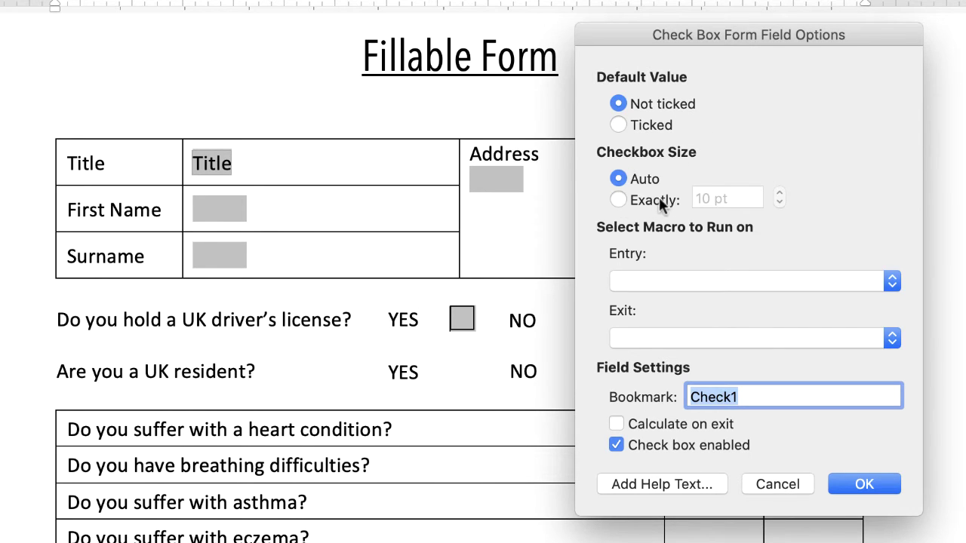
pyautogui.click(618, 200)
pyautogui.click(779, 202)
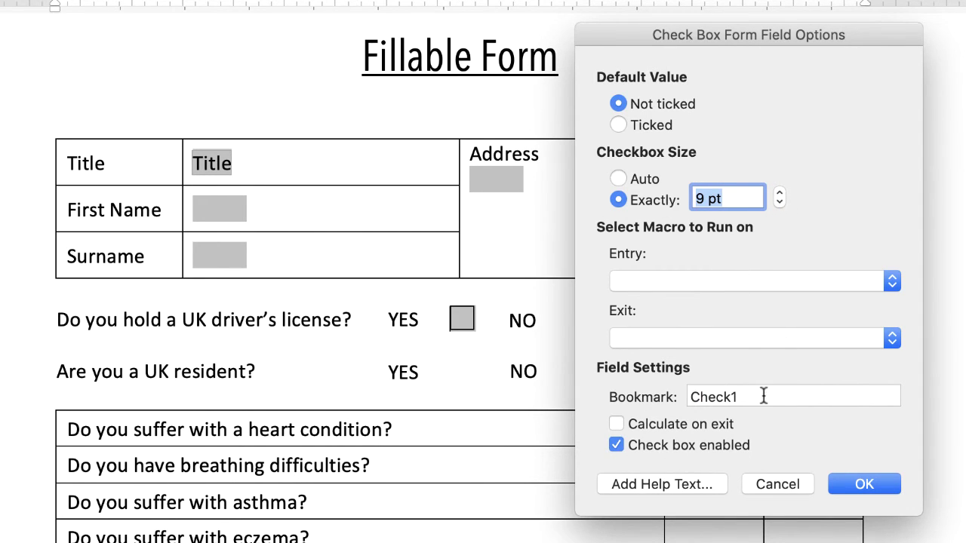
pyautogui.click(846, 480)
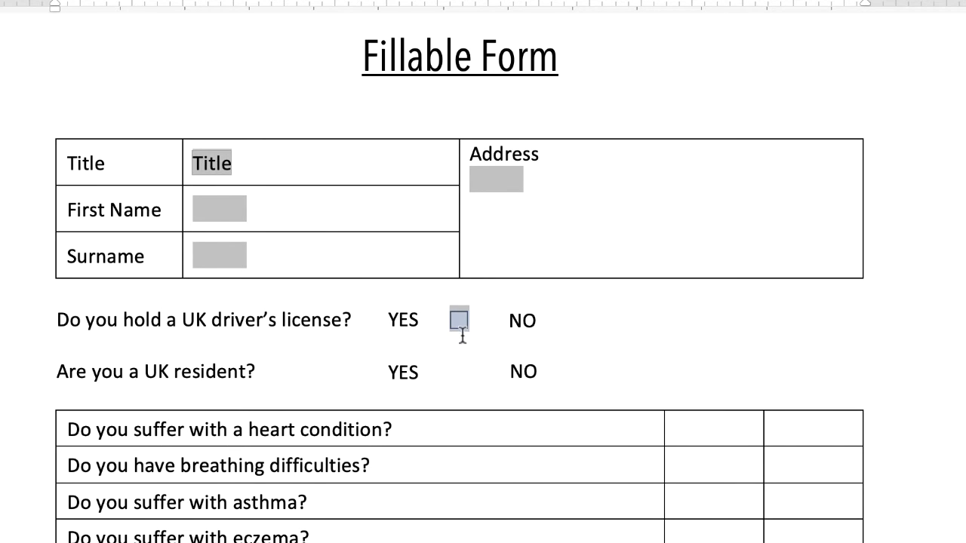
# Paste a copy of the check box after NO on the driver's license line
pyautogui.click(566, 321)
pyautogui.click(532, 323)
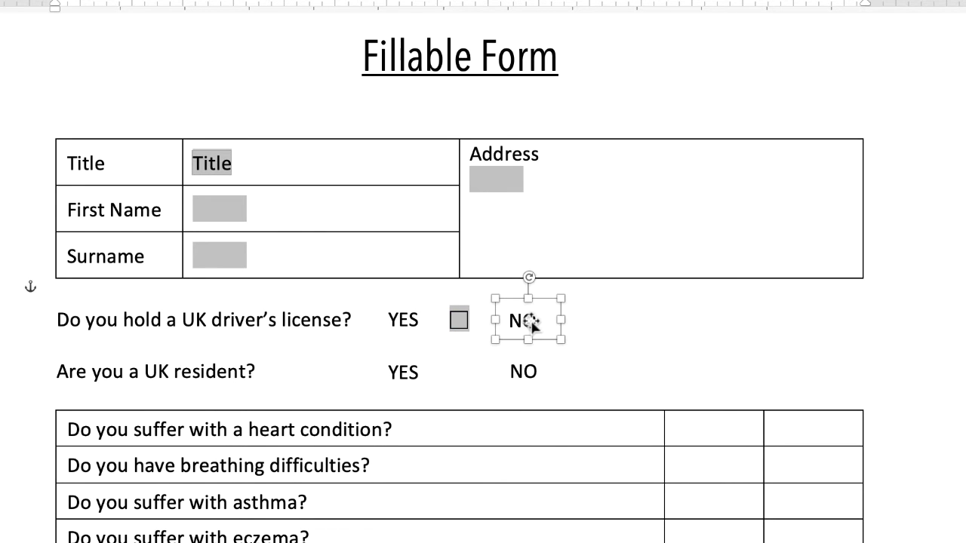
pyautogui.click(576, 320)
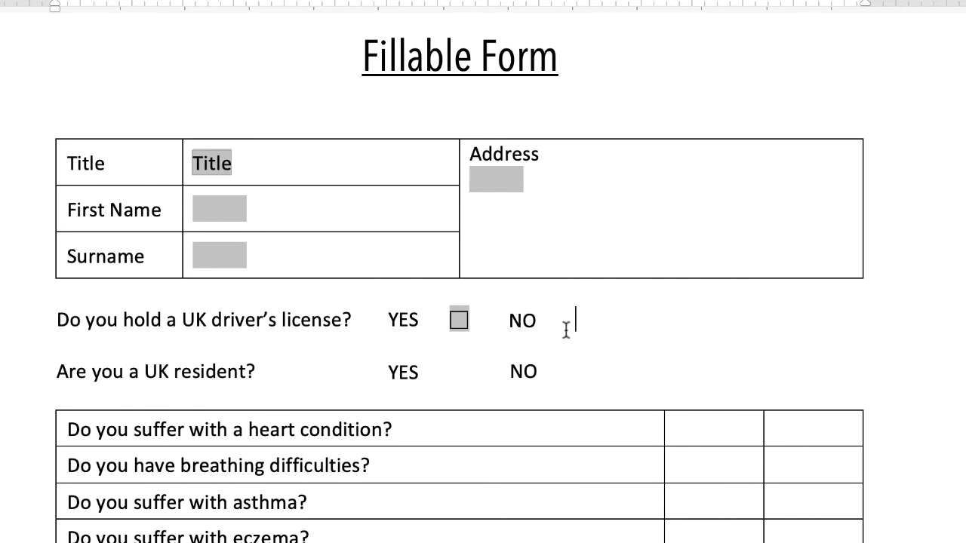
pyautogui.hotkey('ctrl', 'v')
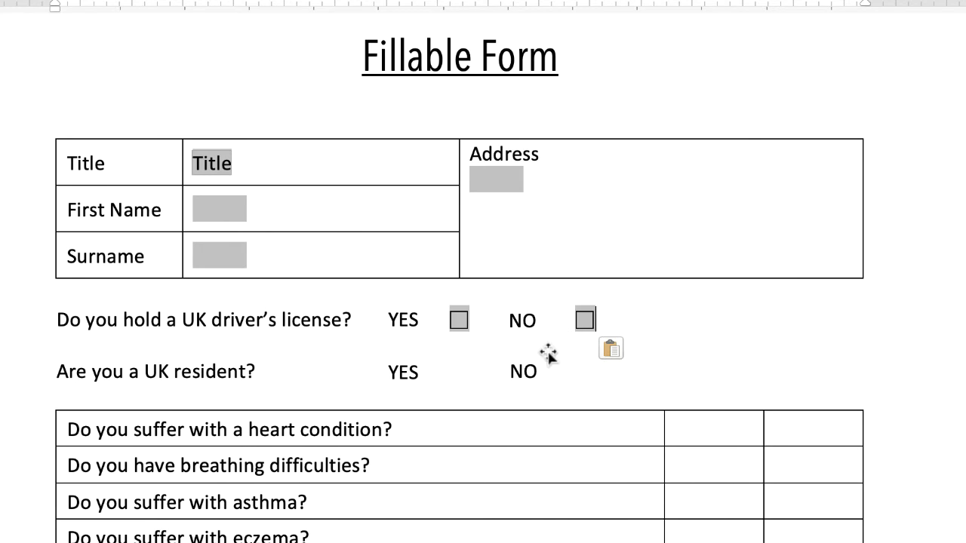
# Paste copies of the check box after YES and after NO on the UK resident line
pyautogui.click(452, 369)
pyautogui.hotkey('ctrl', 'v')
pyautogui.click(579, 368)
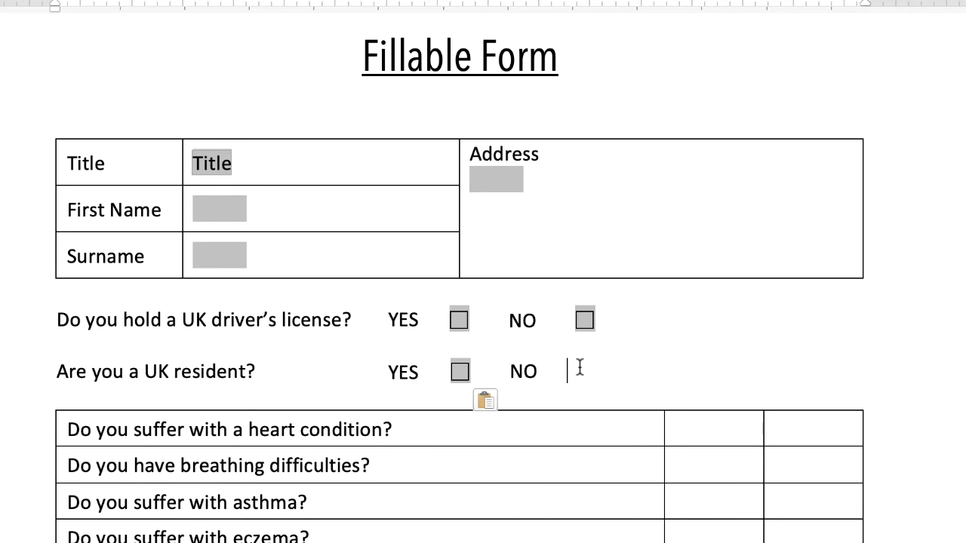
pyautogui.click(578, 366)
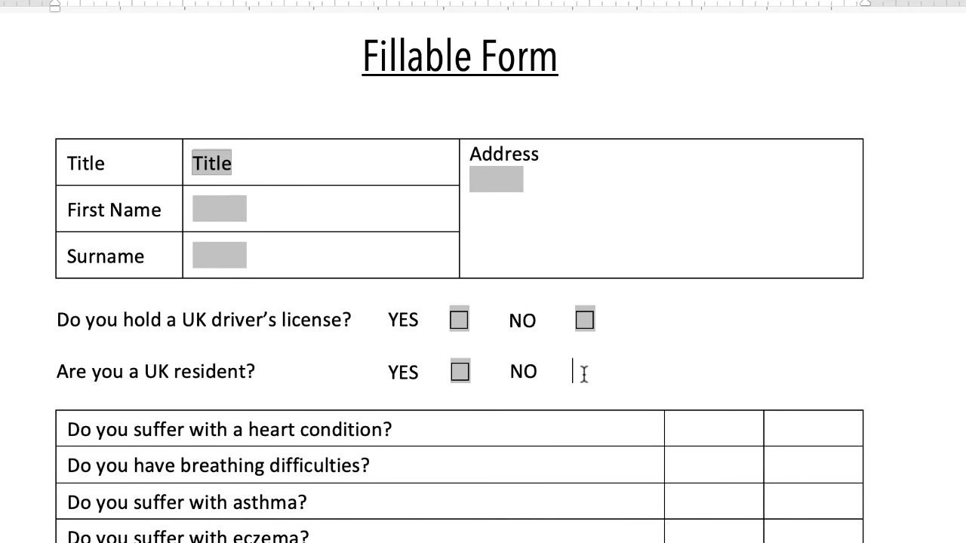
pyautogui.hotkey('ctrl', 'v')
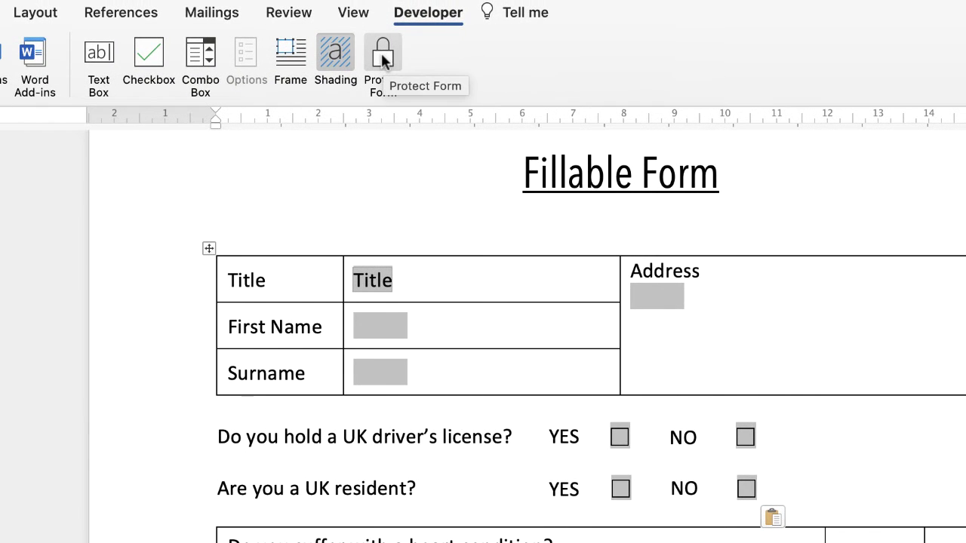
# Protect the form and tick all four YES and NO check boxes of the driver's license and UK resident questions
pyautogui.click(382, 59)
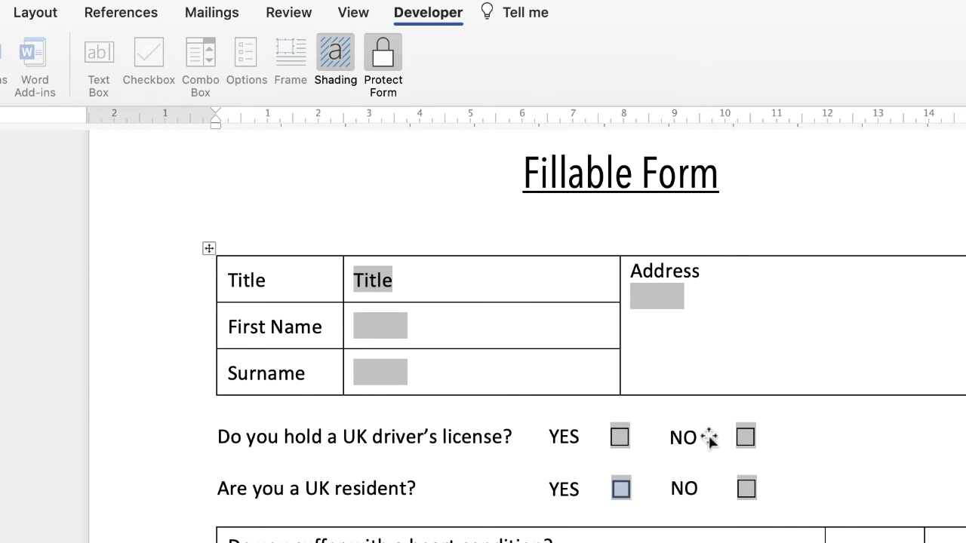
pyautogui.click(745, 437)
pyautogui.click(746, 489)
pyautogui.click(620, 489)
pyautogui.click(620, 438)
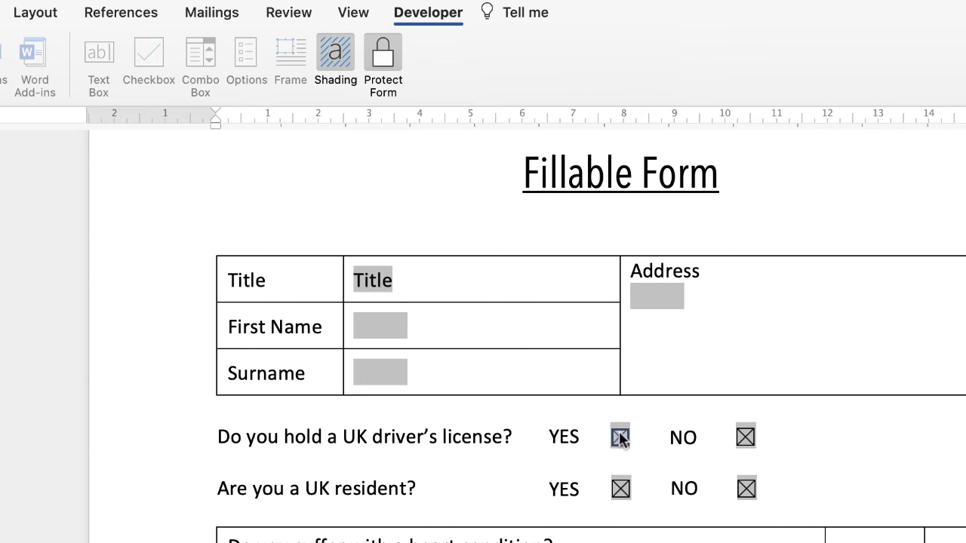
pyautogui.press('Tab')
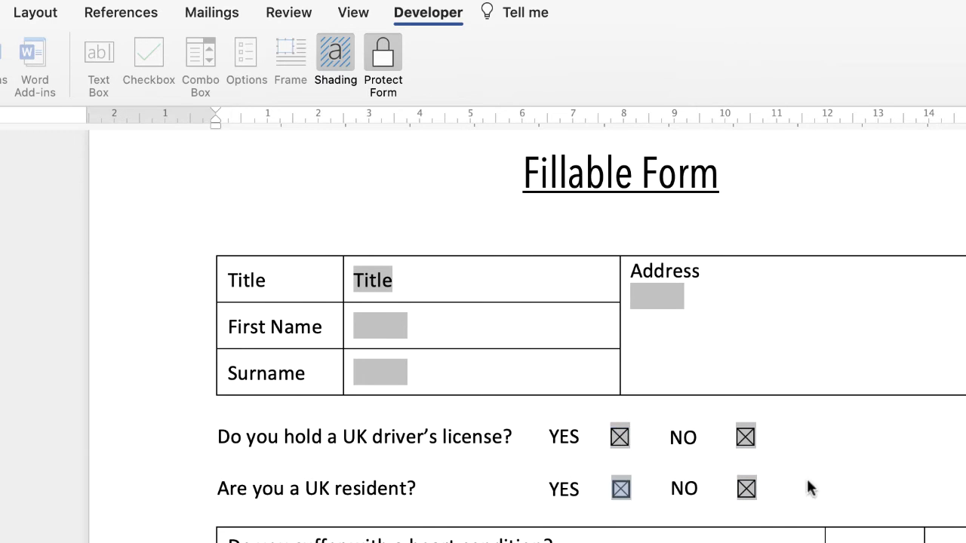
# Clear the four YES and NO check boxes of the two UK questions and unprotect the form
pyautogui.click(619, 437)
pyautogui.click(620, 489)
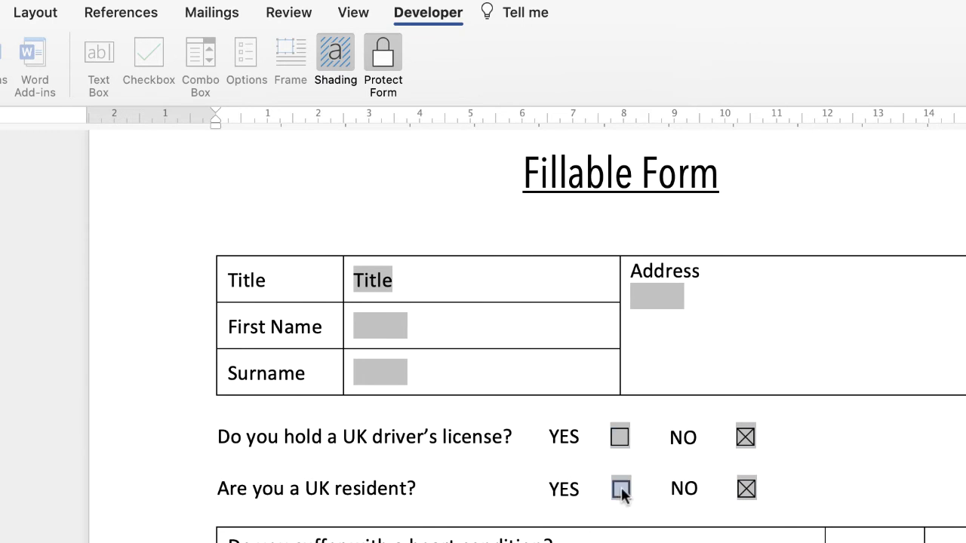
pyautogui.click(746, 490)
pyautogui.click(745, 437)
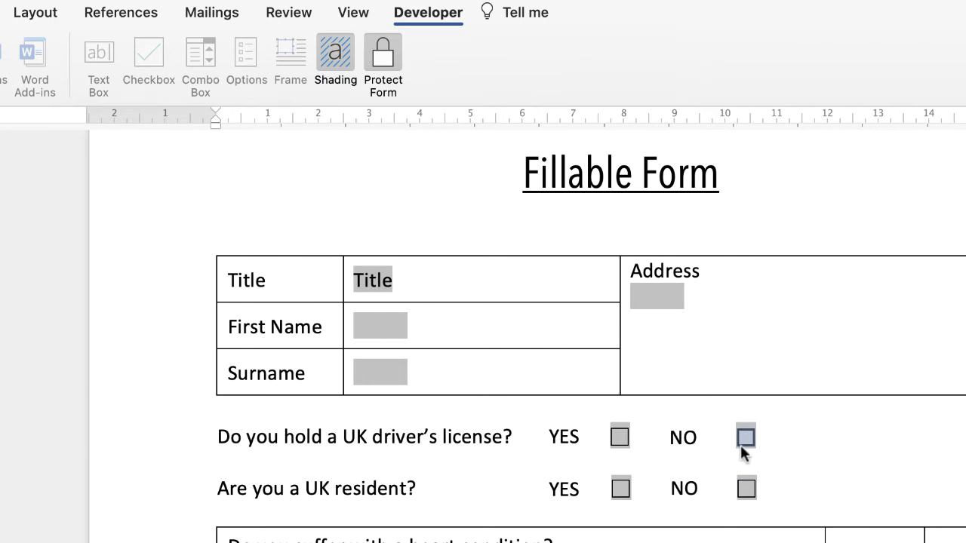
pyautogui.press('Tab')
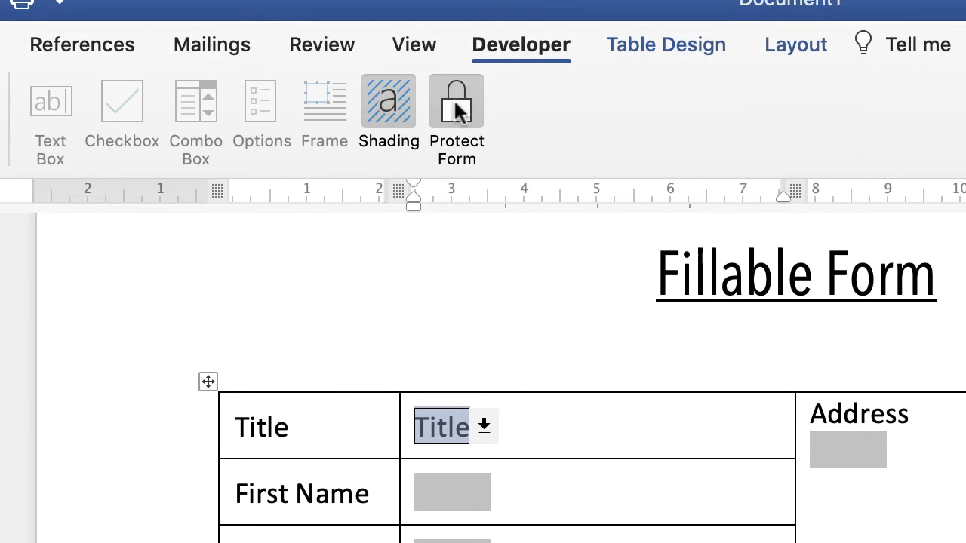
pyautogui.click(458, 114)
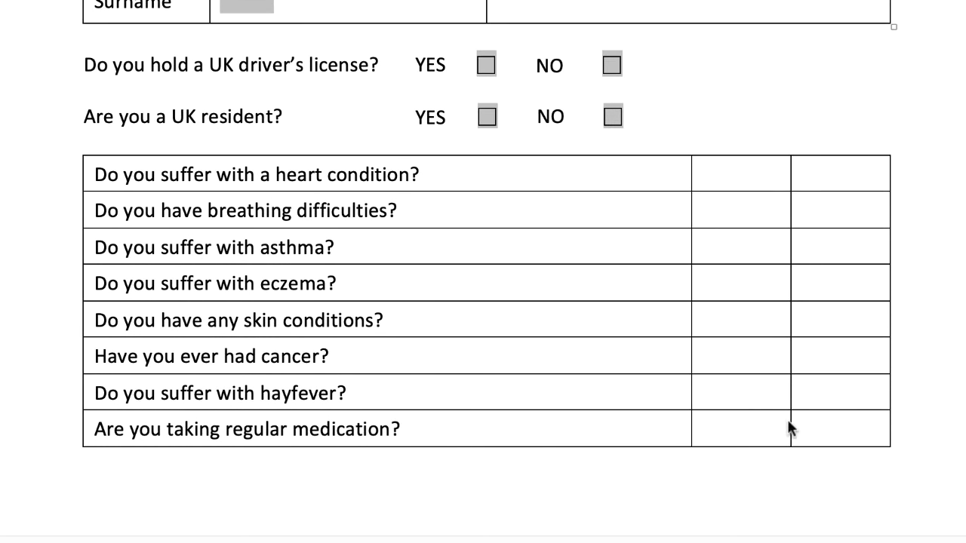
# Centre the contents of both empty answer columns in the health questions table, horizontally and vertically
pyautogui.moveTo(834, 429); pyautogui.dragTo(776, 177)
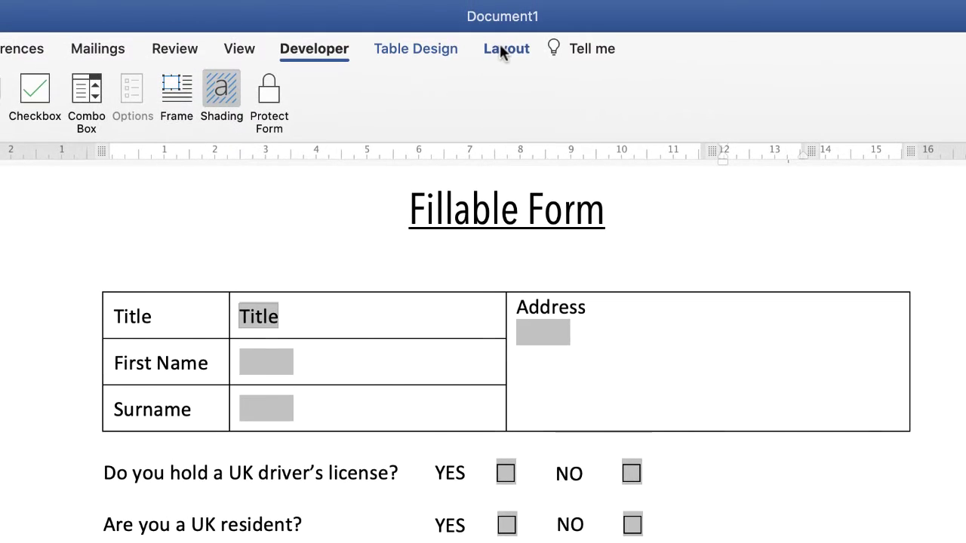
pyautogui.click(503, 48)
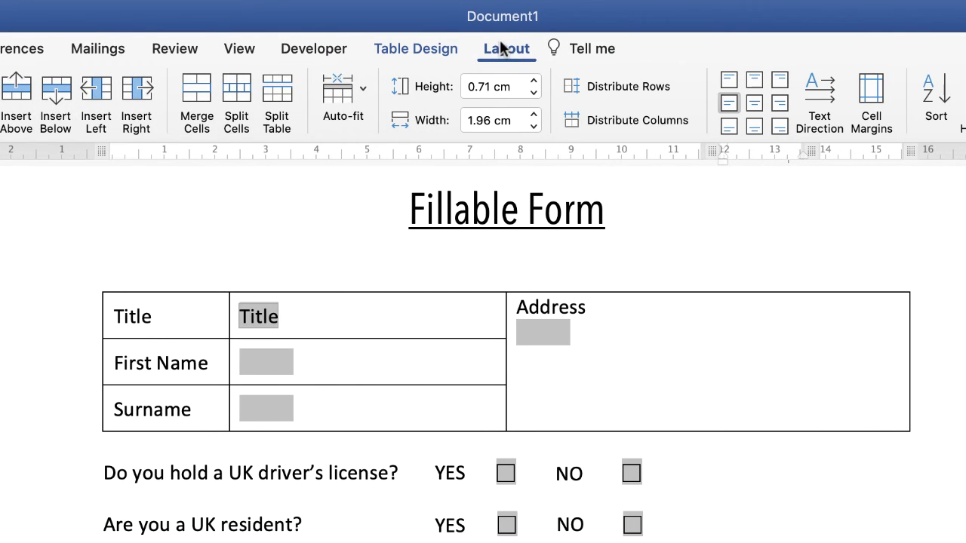
pyautogui.click(755, 105)
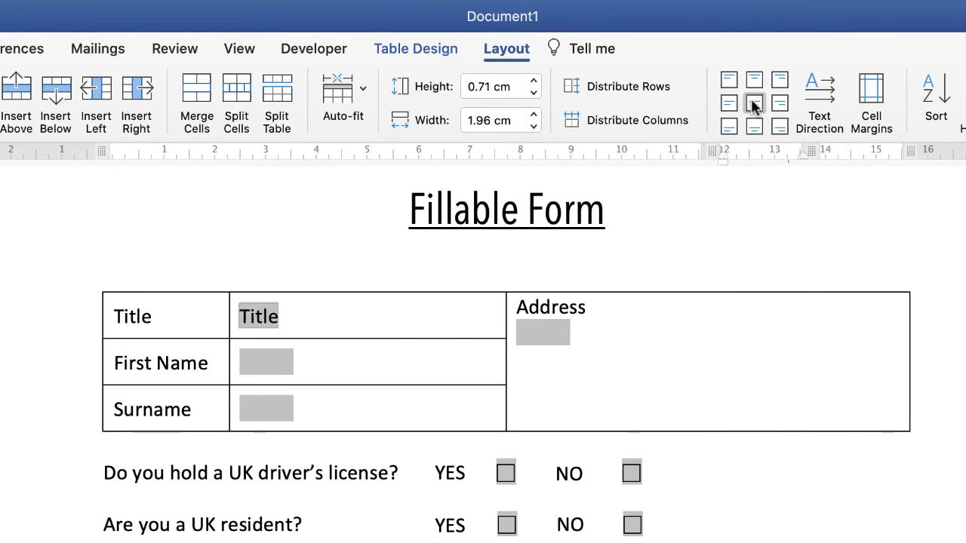
# Copy the NO check box from the UK resident line into both answer cells of the heart condition row
pyautogui.click(661, 126)
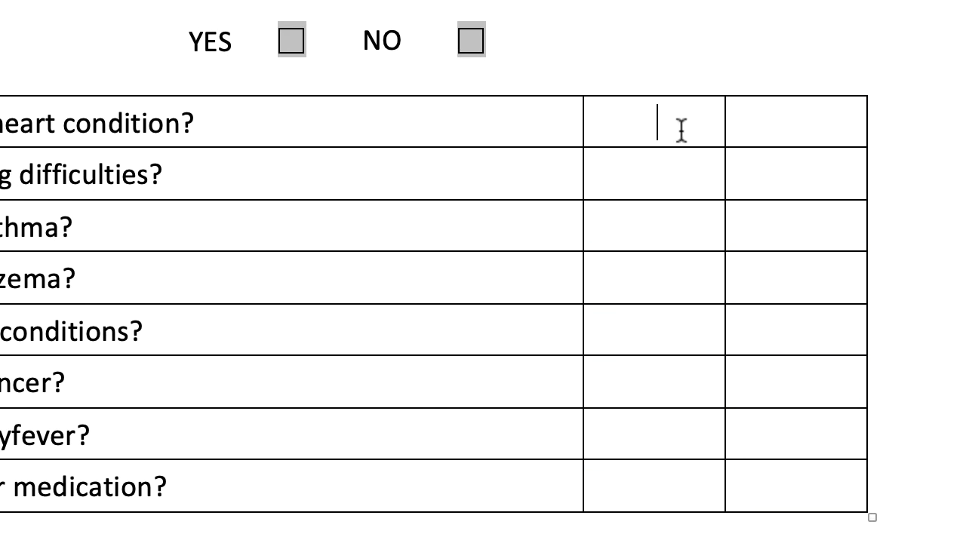
pyautogui.click(478, 40)
pyautogui.rightClick(482, 50)
pyautogui.click(511, 84)
pyautogui.click(657, 122)
pyautogui.press('super+v')
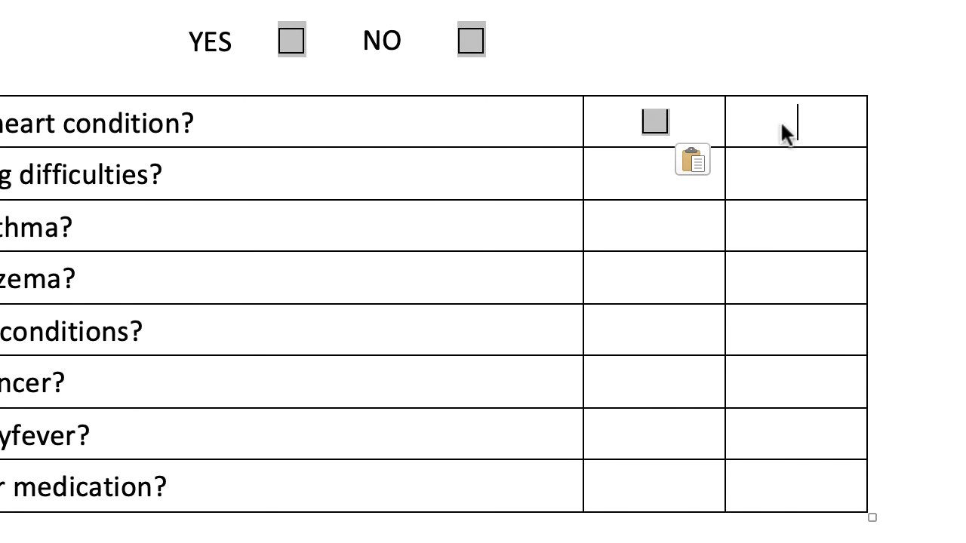
pyautogui.rightClick(788, 123)
pyautogui.click(818, 187)
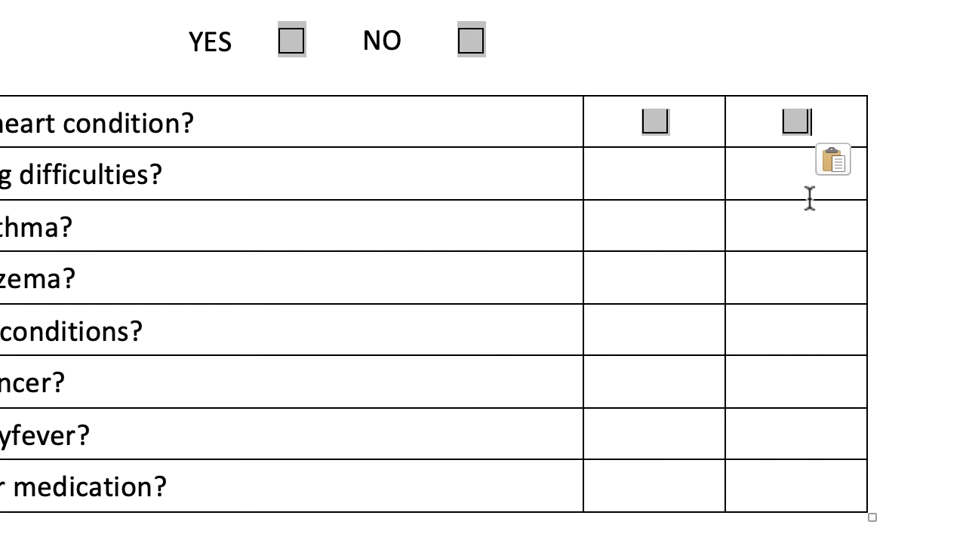
# Paste the check box into both answer cells of the remaining rows, from breathing difficulties down to regular medication
pyautogui.press('super+v')
pyautogui.press('super+v')
pyautogui.press('super+v')
pyautogui.click(679, 220)
pyautogui.press('super+v')
pyautogui.press('super+v')
pyautogui.press('super+v')
pyautogui.press('super+v')
pyautogui.click(681, 337)
pyautogui.press('super+v')
pyautogui.press('super+v')
pyautogui.click(767, 388)
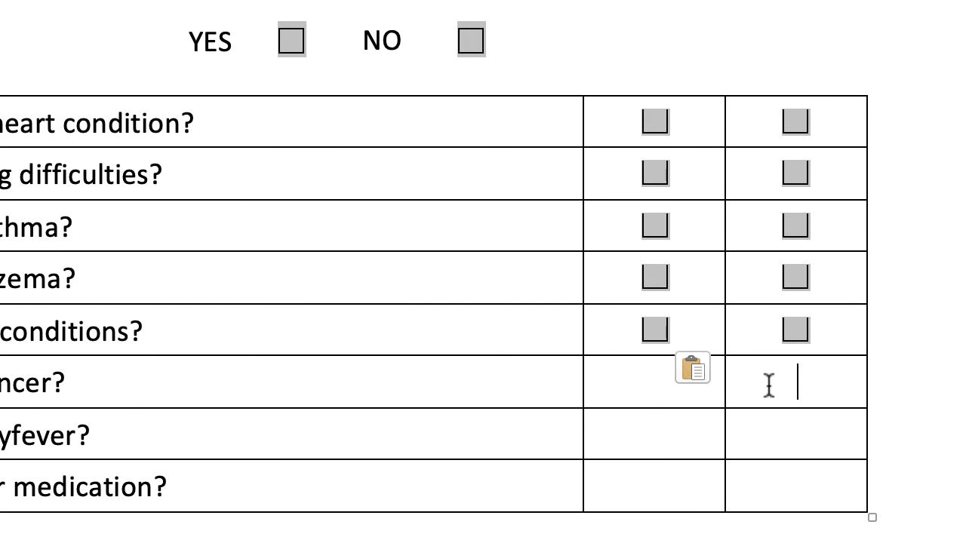
pyautogui.press('super+v')
pyautogui.press('super+v')
pyautogui.press('super+v')
pyautogui.press('super+v')
pyautogui.click(686, 491)
pyautogui.press('super+v')
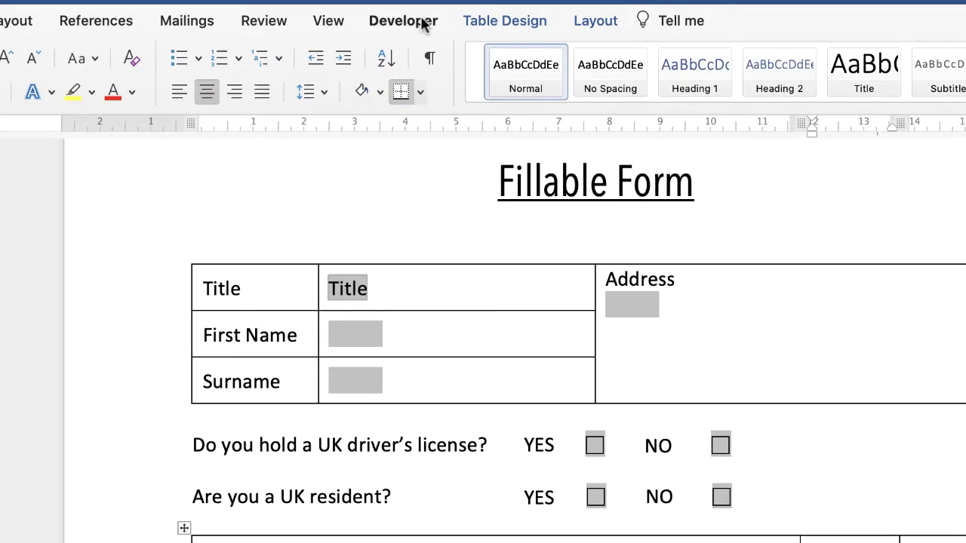
# Protect the form and tick NO for heart condition, YES for asthma and NO for eczema as a test
pyautogui.click(420, 21)
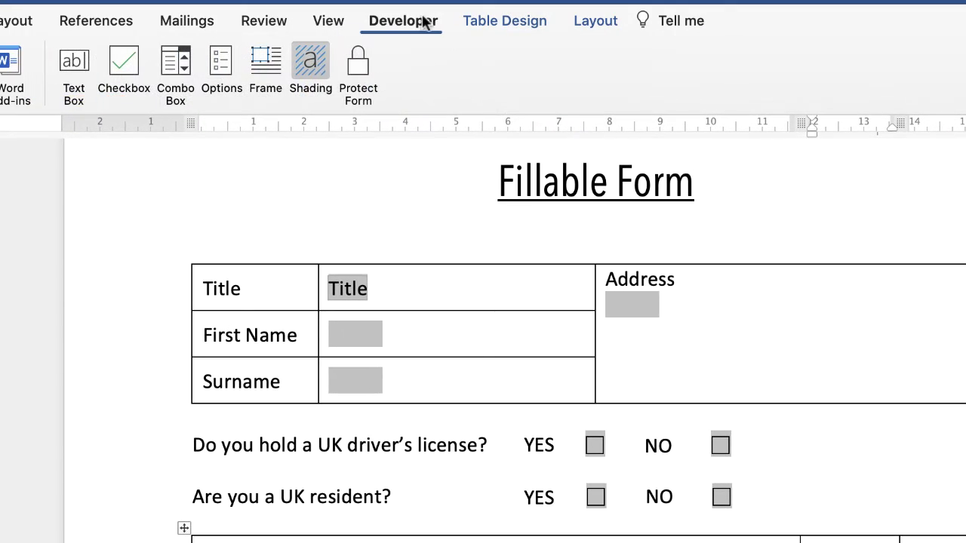
pyautogui.click(357, 66)
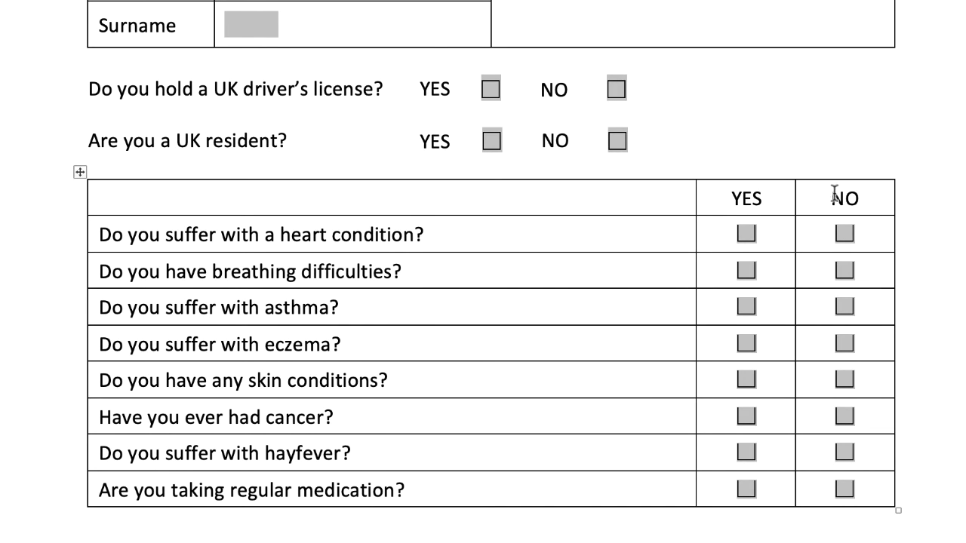
pyautogui.press('Tab')
pyautogui.click(844, 234)
pyautogui.click(747, 310)
pyautogui.click(844, 344)
pyautogui.click(746, 306)
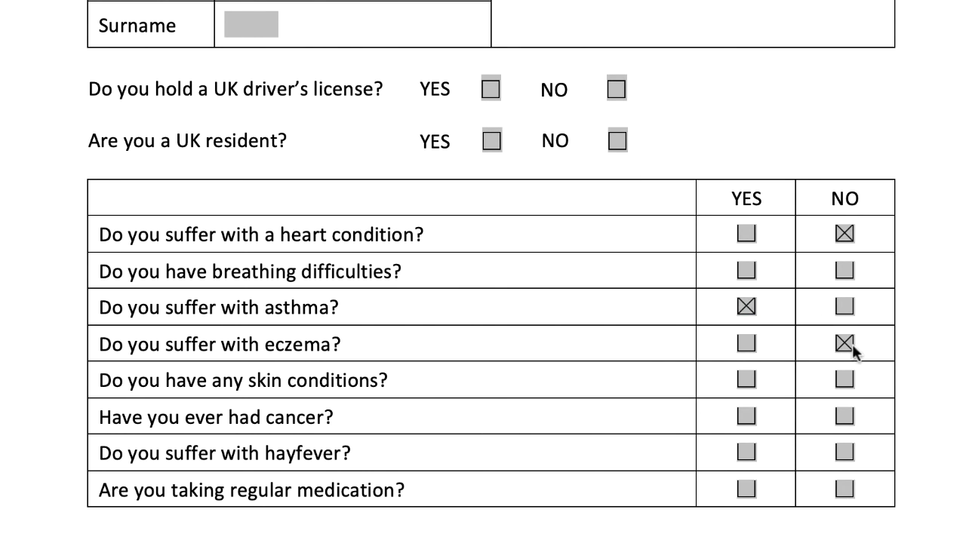
pyautogui.press('Tab')
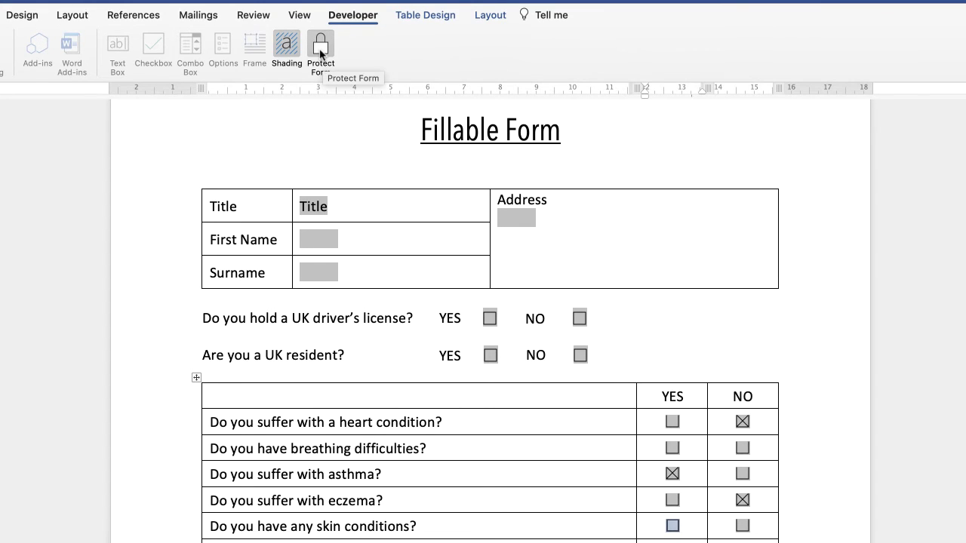
# Unprotect the form, delete the NO check box in the skin conditions row, and undo the deletion
pyautogui.click(322, 53)
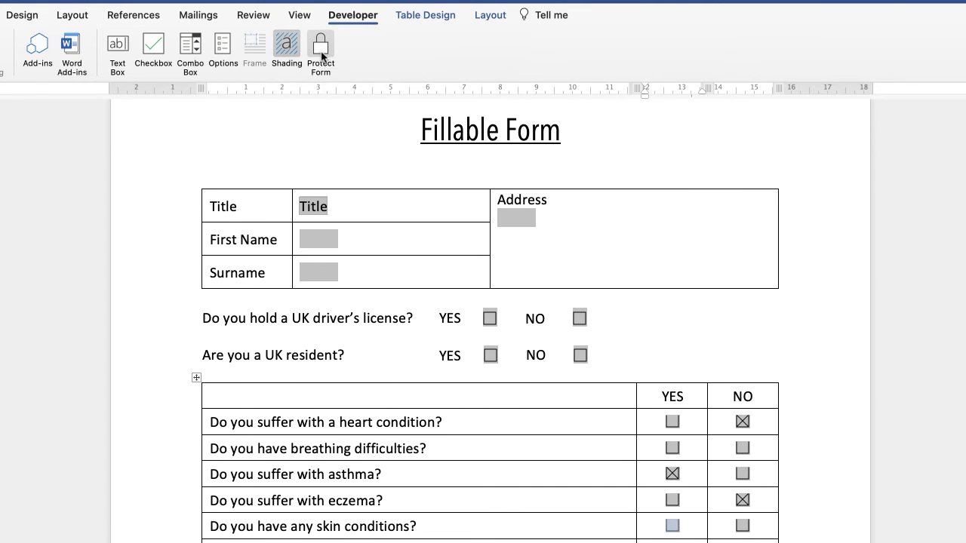
pyautogui.click(752, 526)
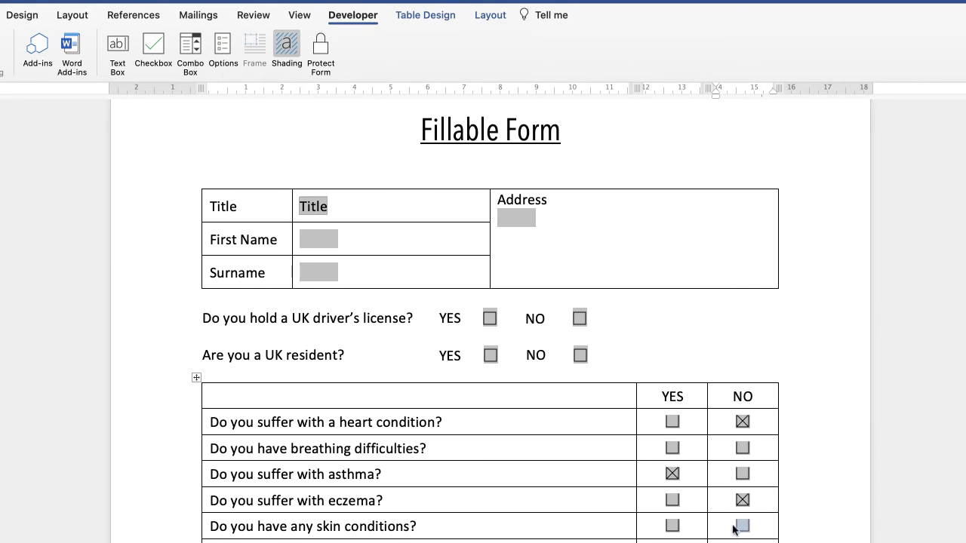
pyautogui.press('BackSpace')
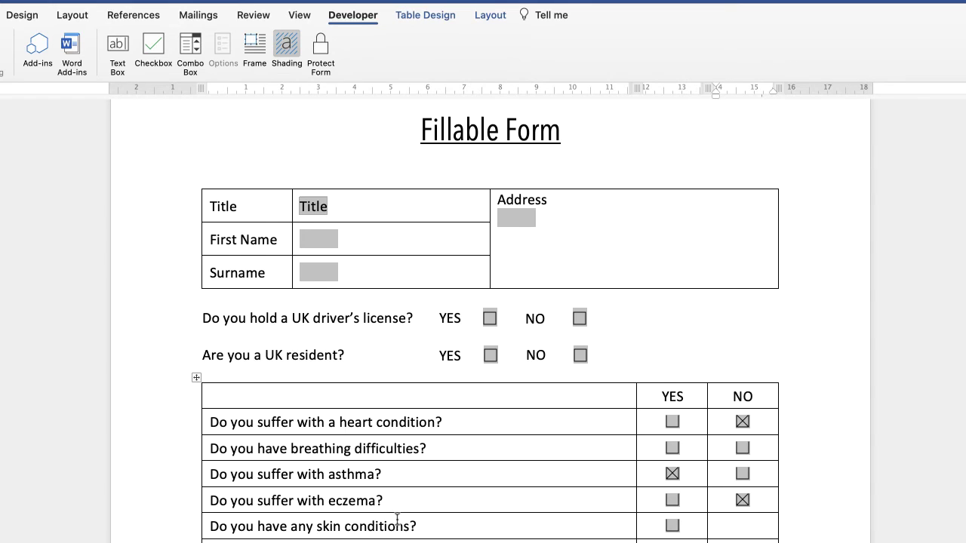
pyautogui.hotkey('ctrl', 'z')
# Turn off the grey form field shading and protect the form again
pyautogui.scroll(-2, 528, 378)
pyautogui.click(549, 174)
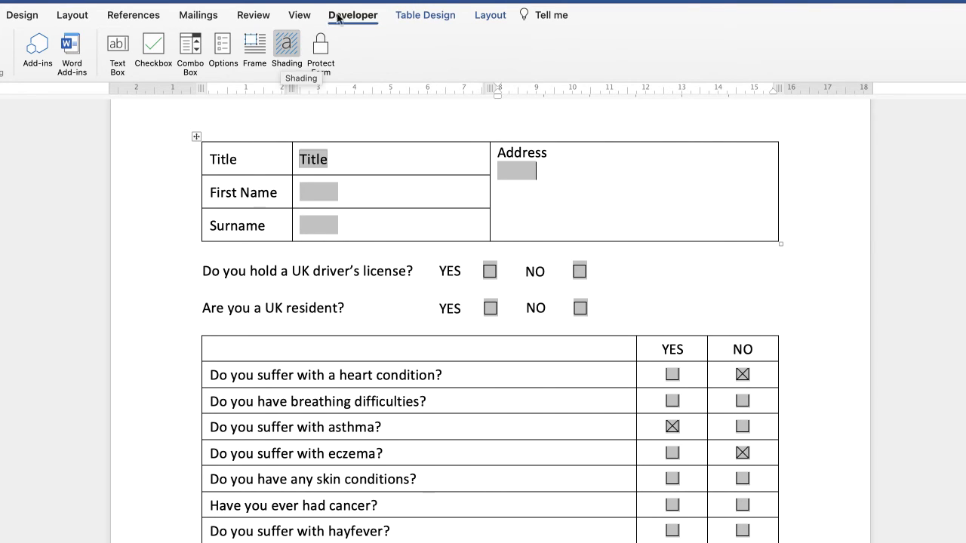
pyautogui.click(287, 52)
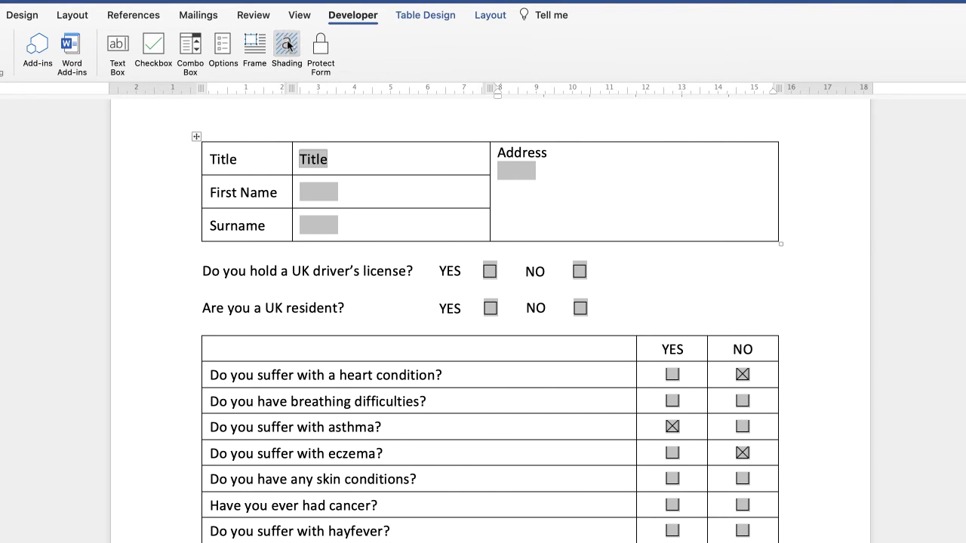
pyautogui.click(287, 51)
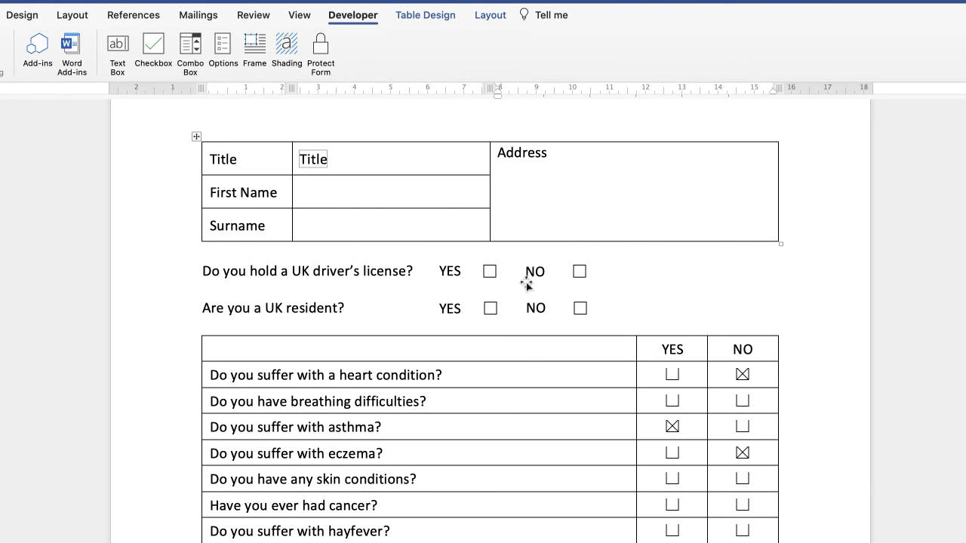
pyautogui.click(321, 49)
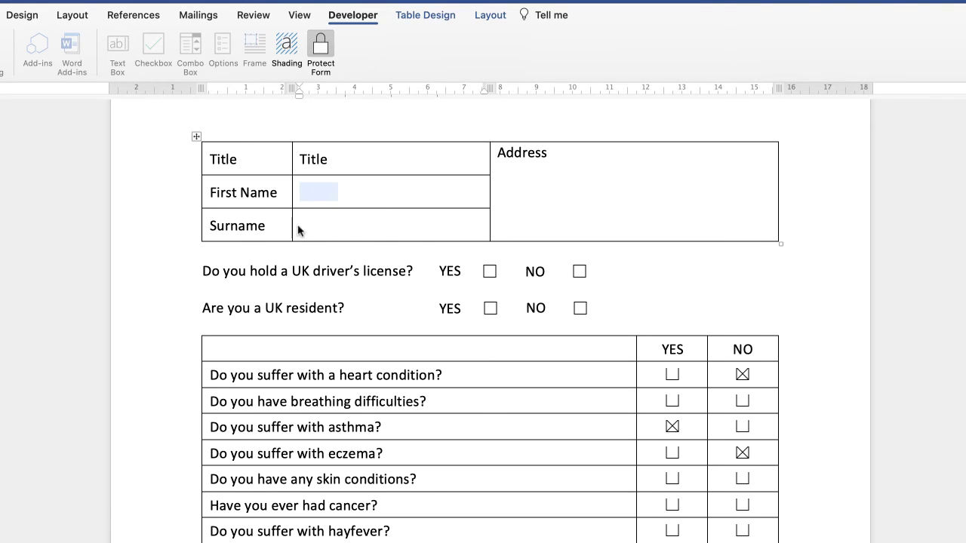
# Test typing in the unshaded Surname and Address fields and erase the test text from both
pyautogui.click(331, 235)
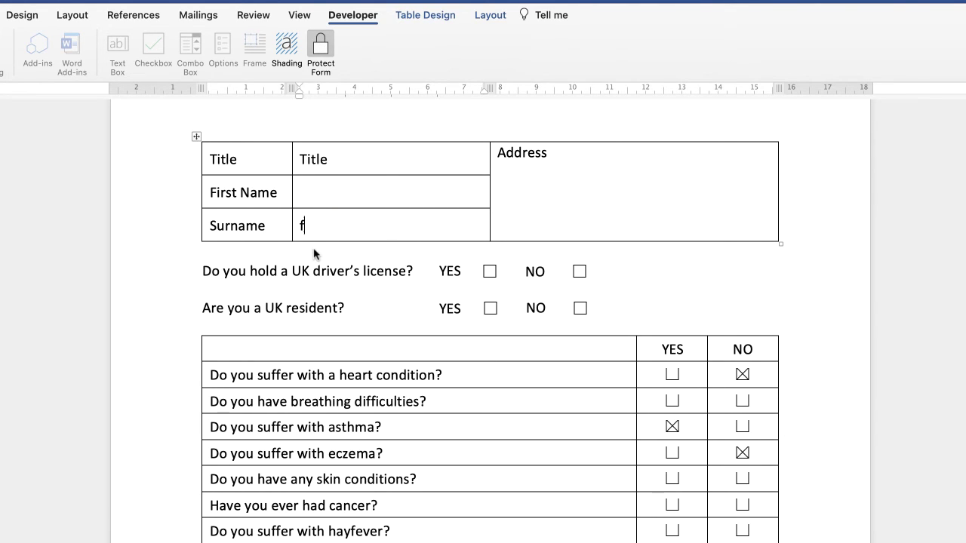
pyautogui.press('BackSpace')
pyautogui.press('BackSpace')
pyautogui.press('BackSpace')
pyautogui.click(564, 178)
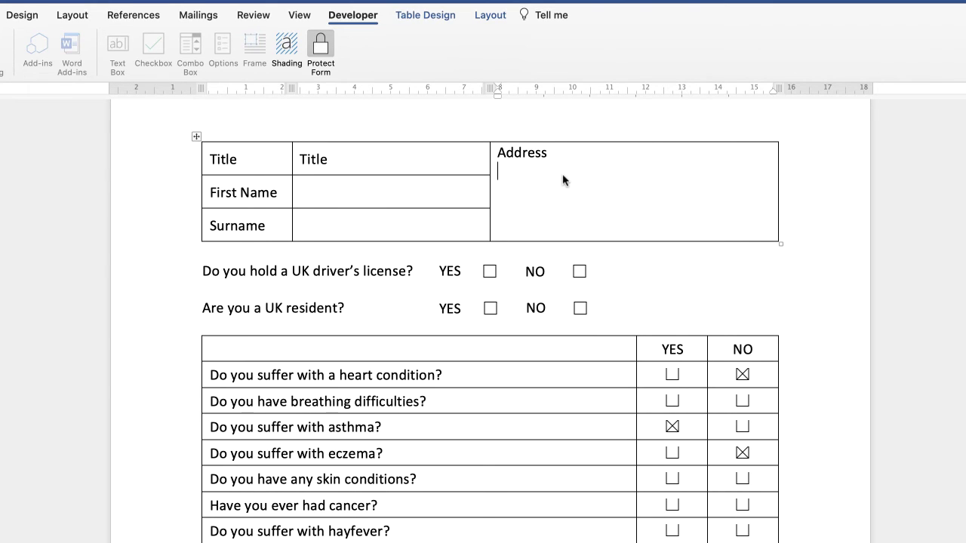
pyautogui.write('dfgsdgsdfg')
pyautogui.press('BackSpace')
pyautogui.press('BackSpace')
pyautogui.press('BackSpace')
pyautogui.press('BackSpace')
pyautogui.press('BackSpace')
pyautogui.press('BackSpace')
pyautogui.press('BackSpace')
pyautogui.press('BackSpace')
pyautogui.press('BackSpace')
pyautogui.press('BackSpace')
# Clear the test ticks from the heart condition, asthma and eczema rows of the health questions table
pyautogui.click(743, 427)
pyautogui.click(672, 427)
pyautogui.click(742, 454)
pyautogui.click(742, 427)
pyautogui.click(743, 375)
pyautogui.click(757, 290)
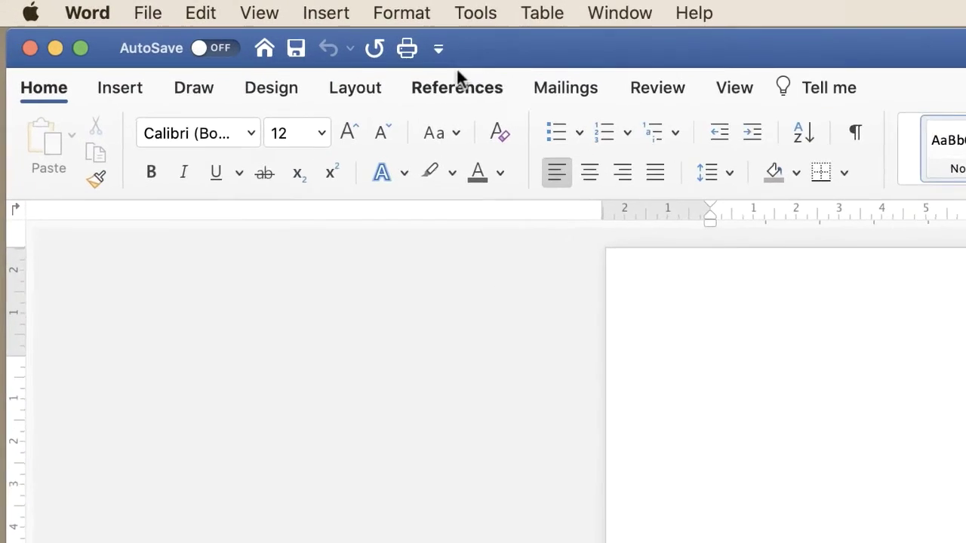
# Add the Developer tab to the ribbon through the Word preferences, save the change, close the preferences and show that tab's tools
pyautogui.click(109, 15)
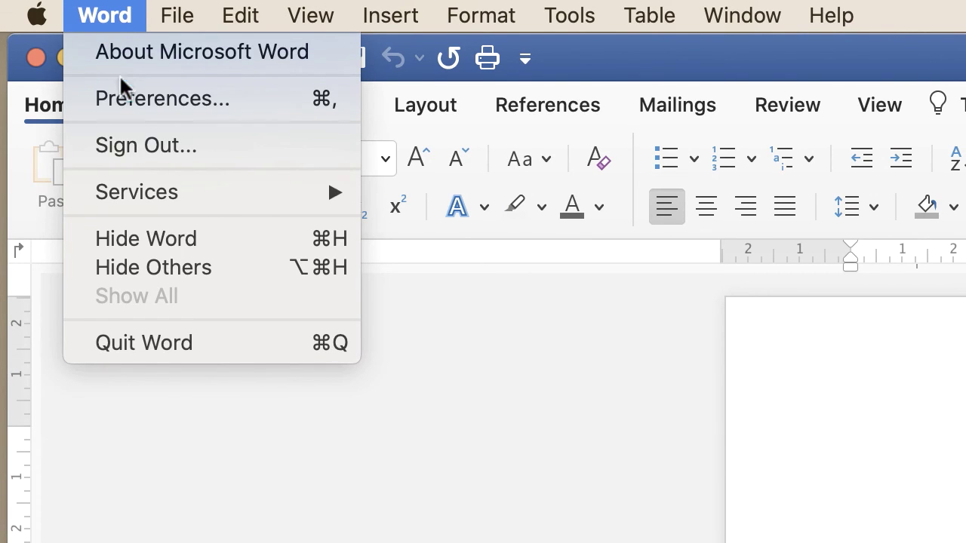
pyautogui.click(143, 108)
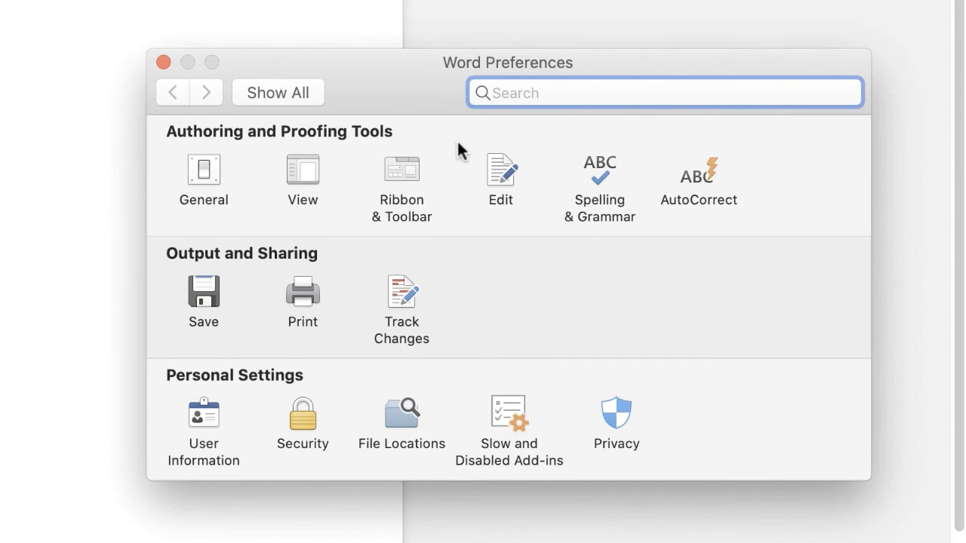
pyautogui.click(408, 171)
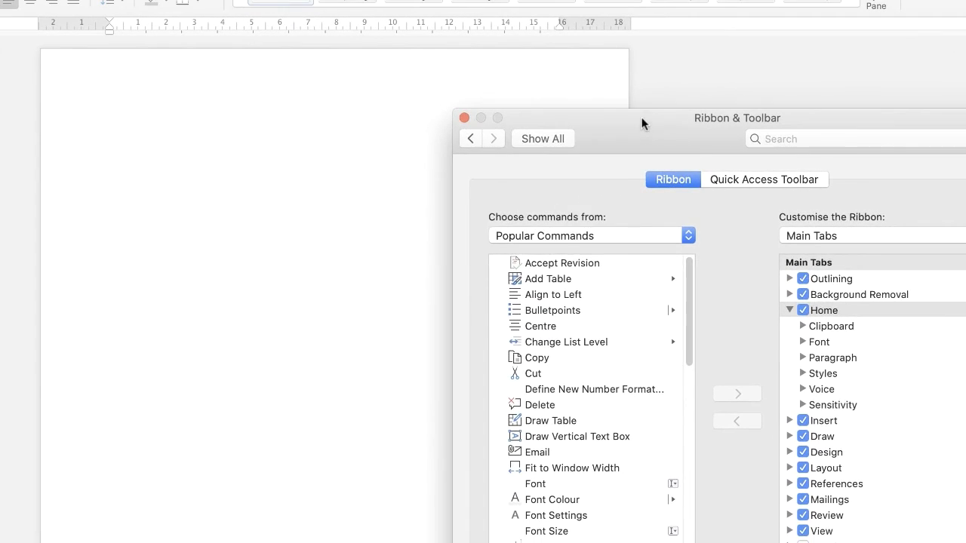
pyautogui.moveTo(642, 117); pyautogui.dragTo(376, 10)
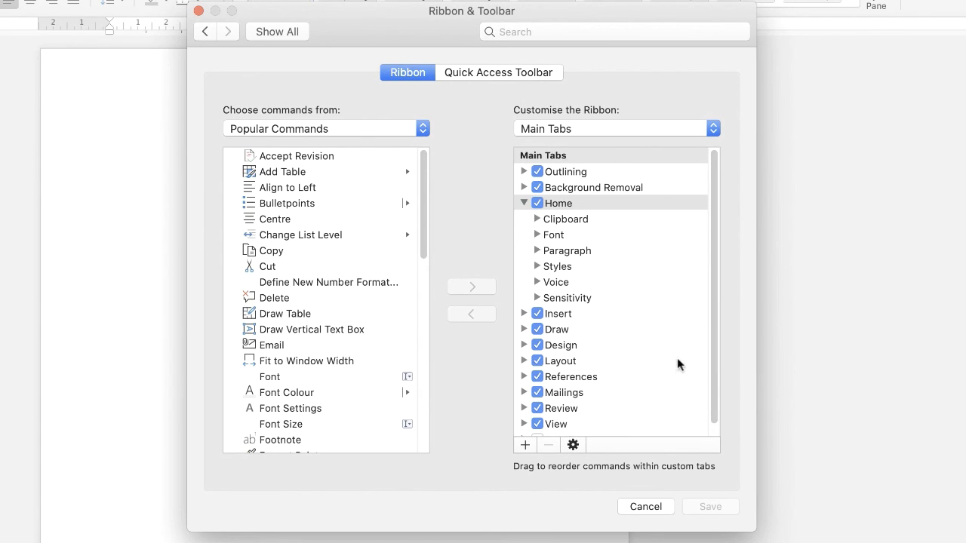
pyautogui.moveTo(713, 303); pyautogui.dragTo(716, 364)
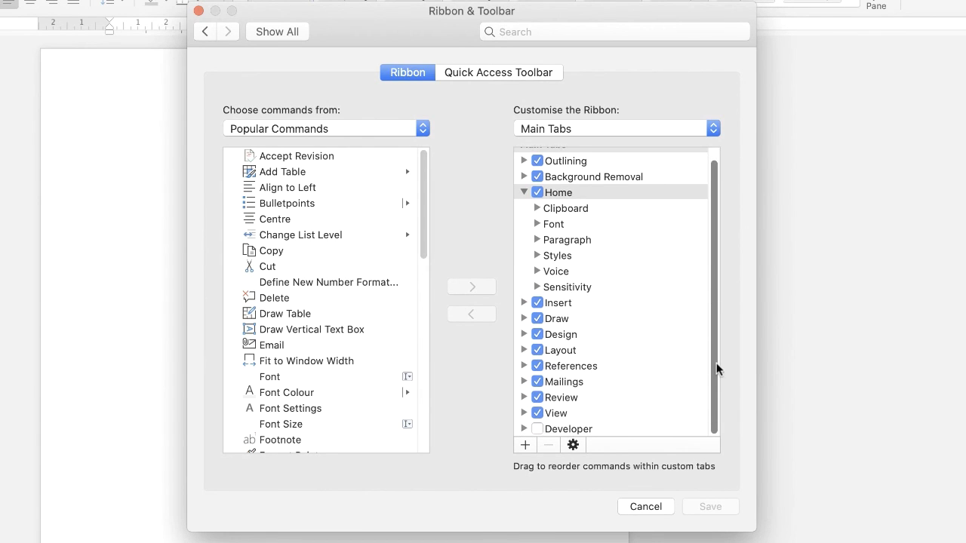
pyautogui.click(536, 427)
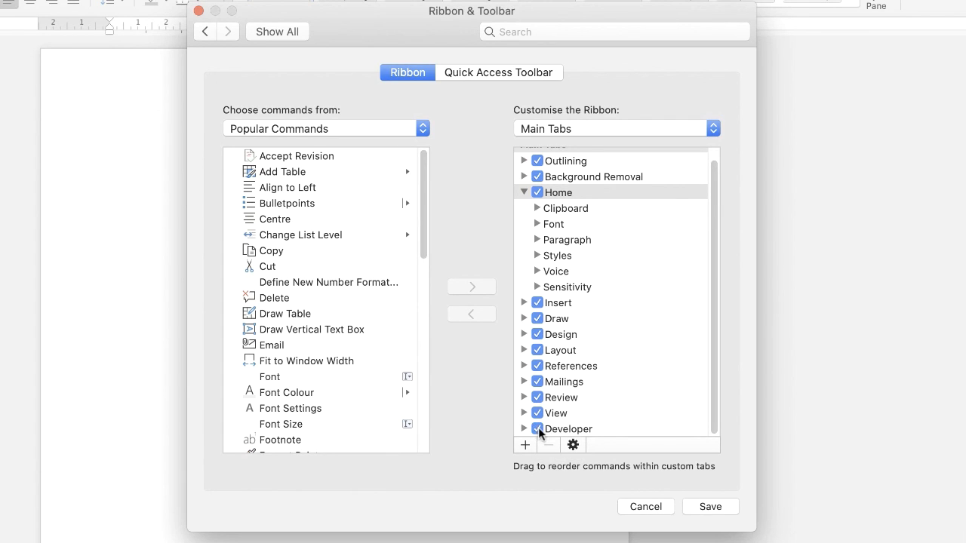
pyautogui.click(697, 510)
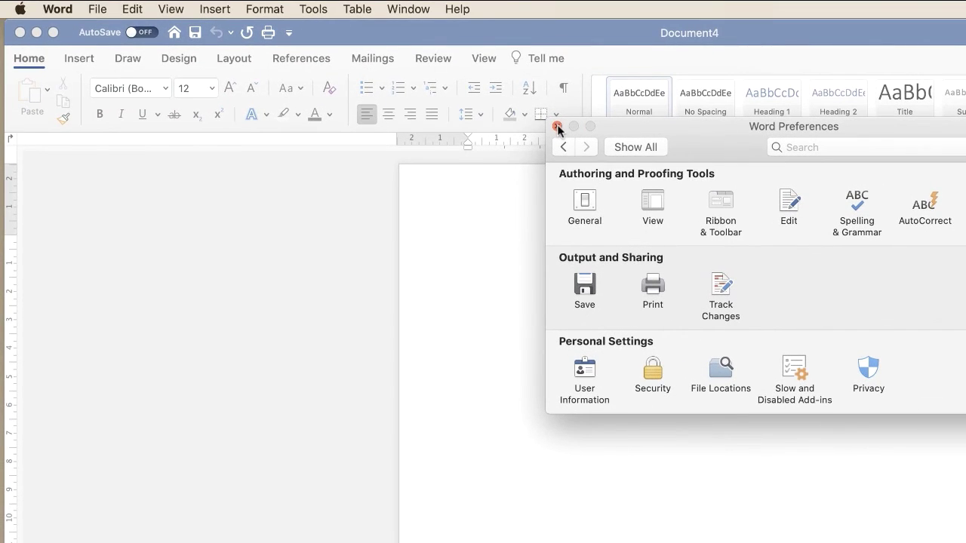
pyautogui.click(556, 128)
pyautogui.click(537, 60)
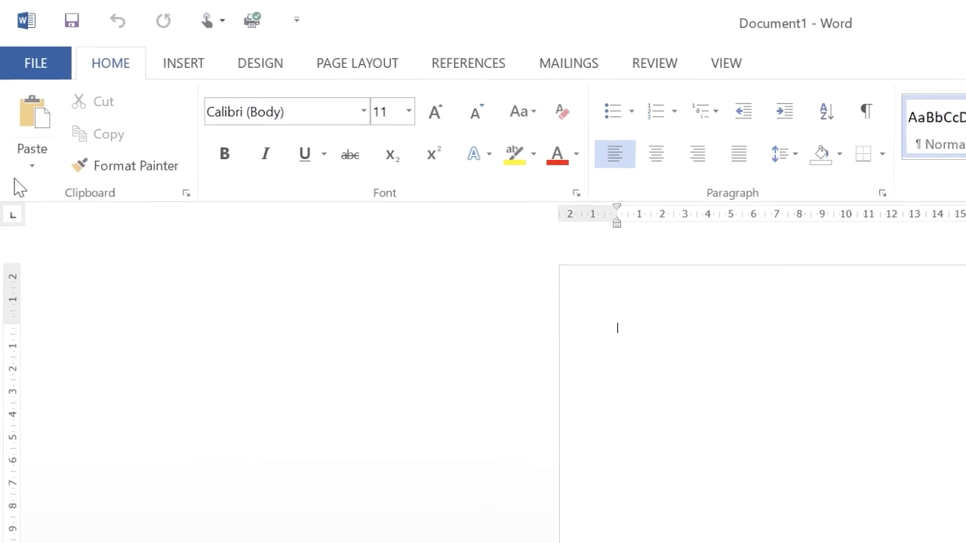
# In Word for Windows, enable the Developer main tab in the ribbon customisation options and display its form control tools
pyautogui.click(47, 68)
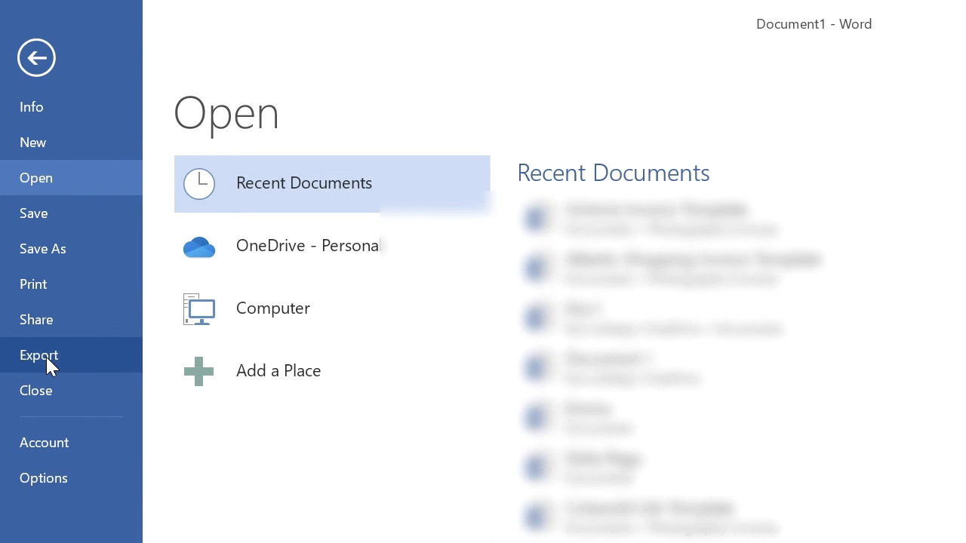
pyautogui.click(43, 472)
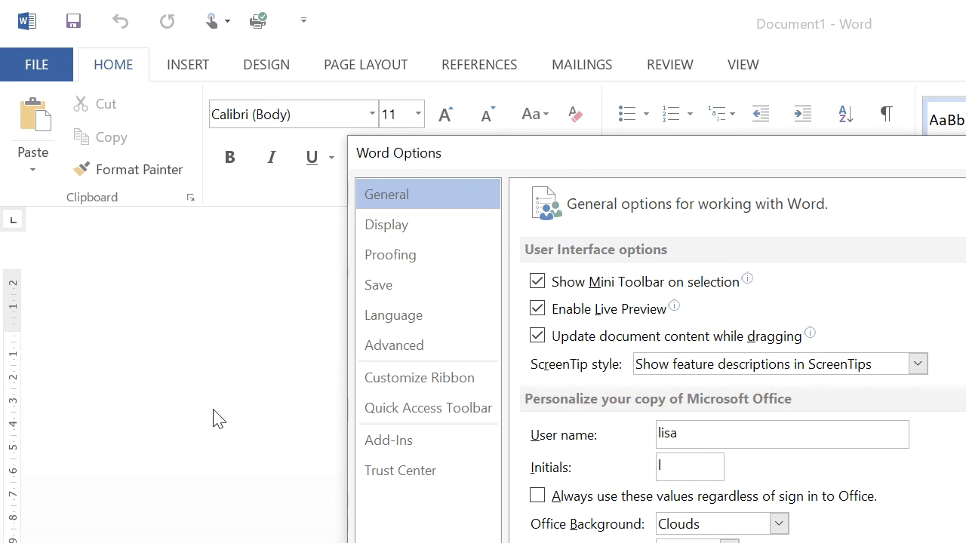
pyautogui.click(409, 391)
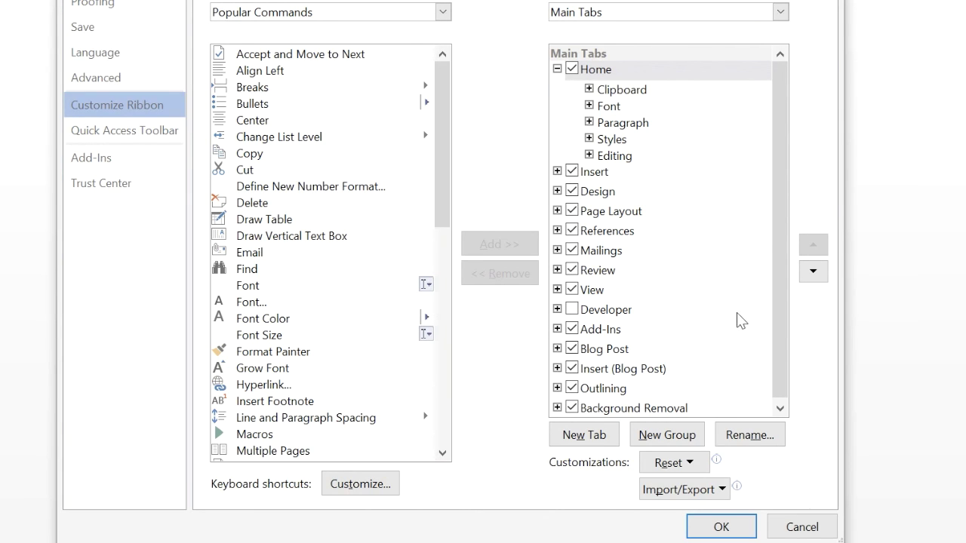
pyautogui.click(571, 310)
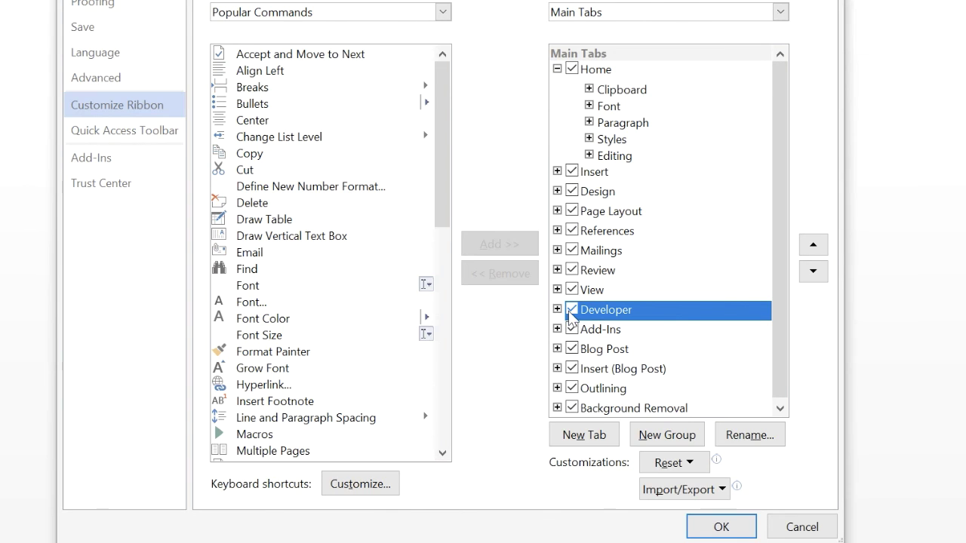
pyautogui.click(706, 527)
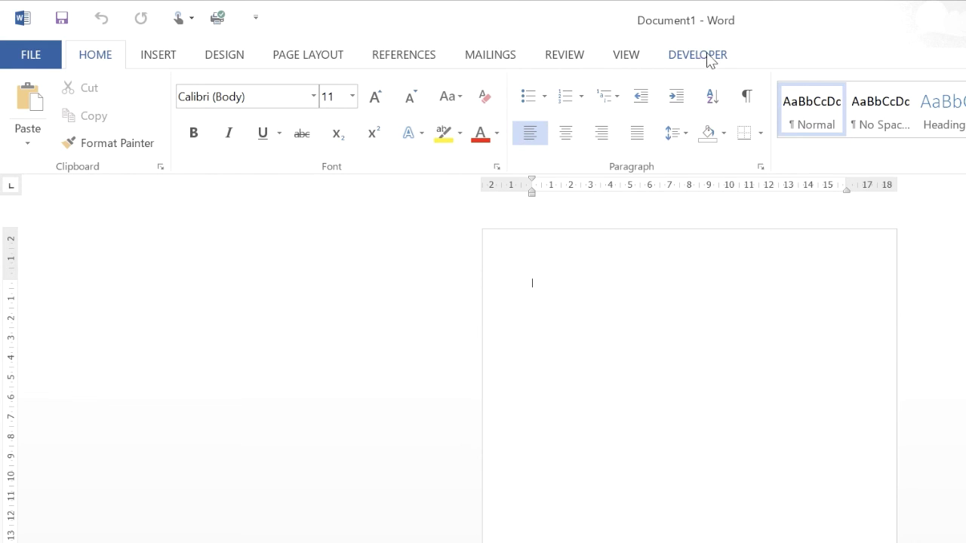
pyautogui.click(708, 59)
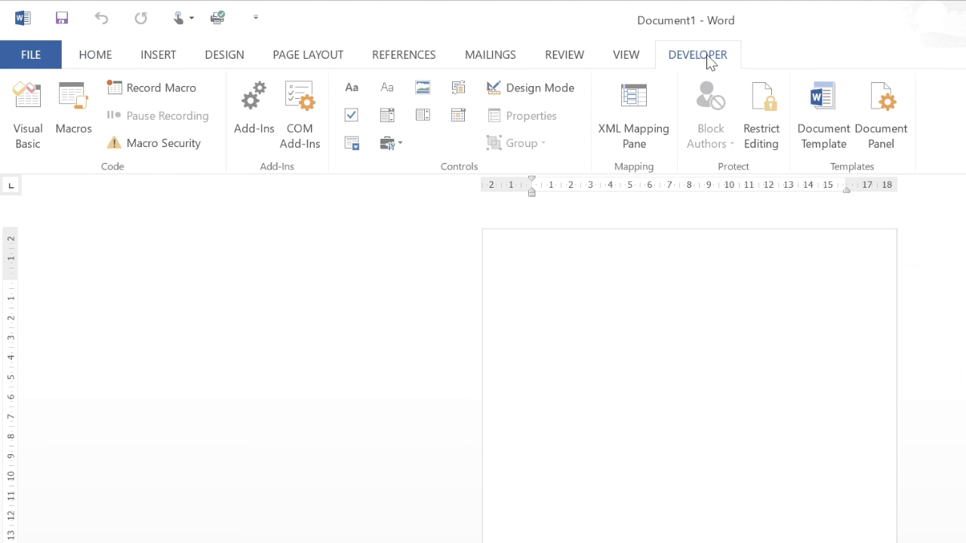